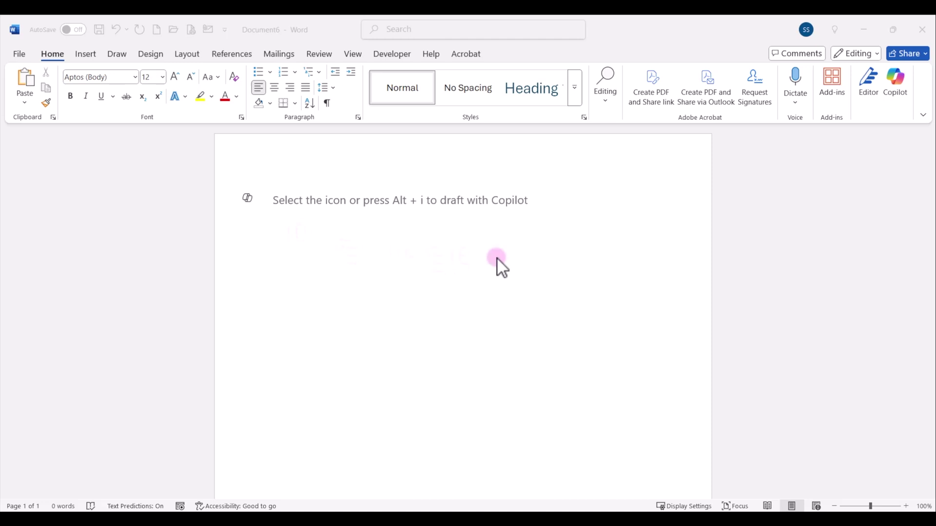
# Prompt Copilot on the blank line for an OR nurse job description with duties, certifications and working conditions
pyautogui.click(897, 91)
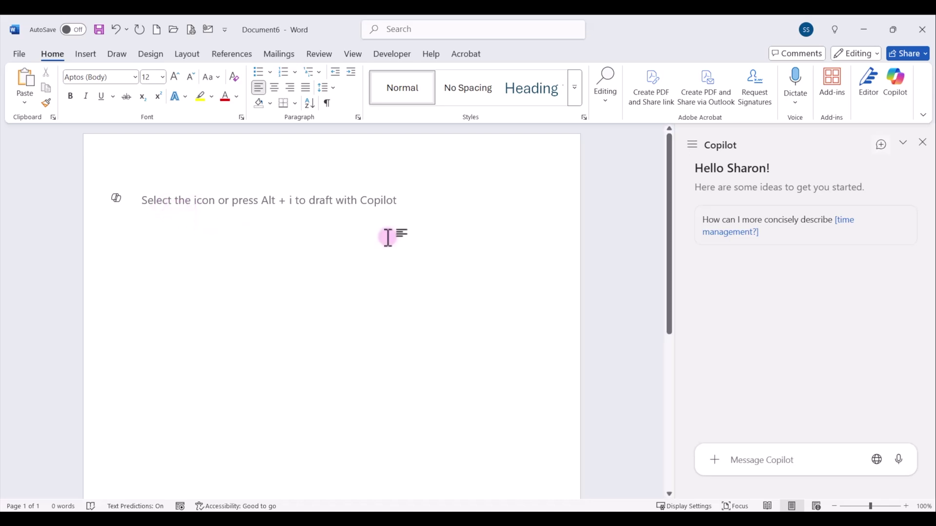
pyautogui.click(922, 143)
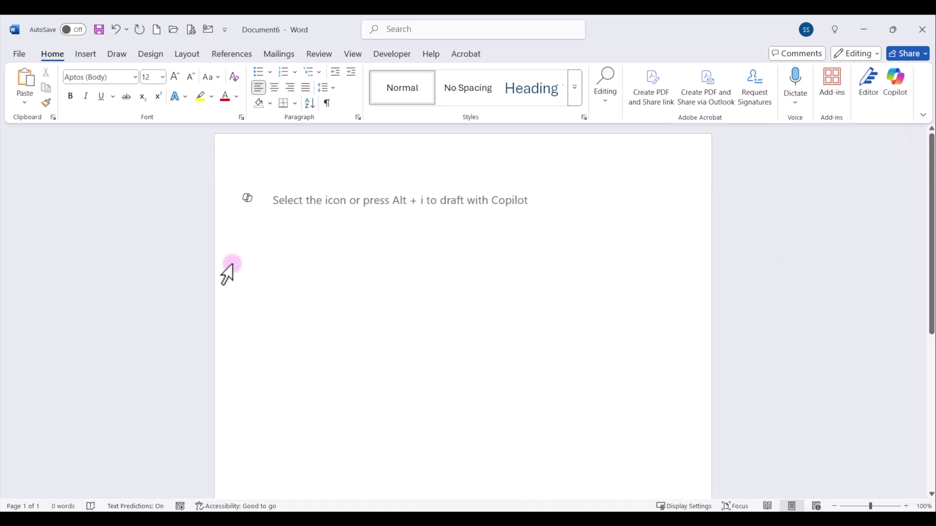
pyautogui.click(248, 198)
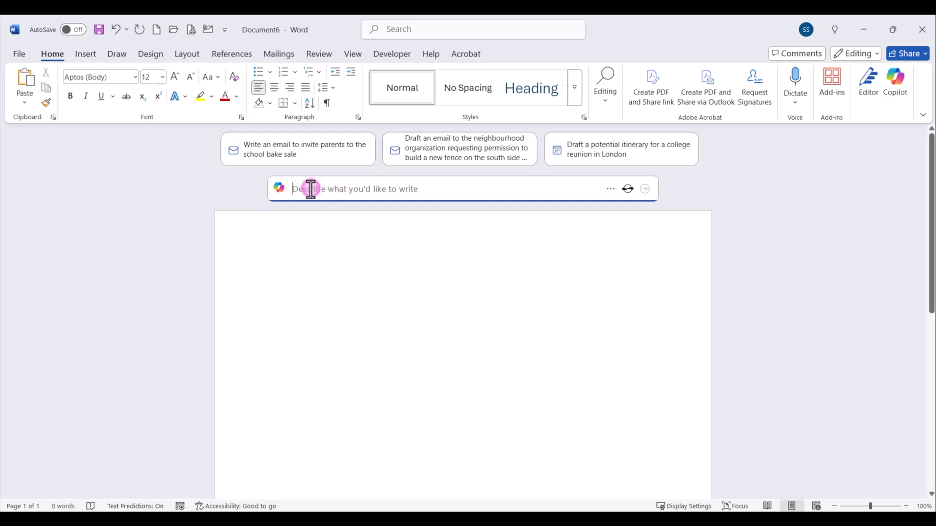
pyautogui.write('Write a job description for an OR nurse including ')
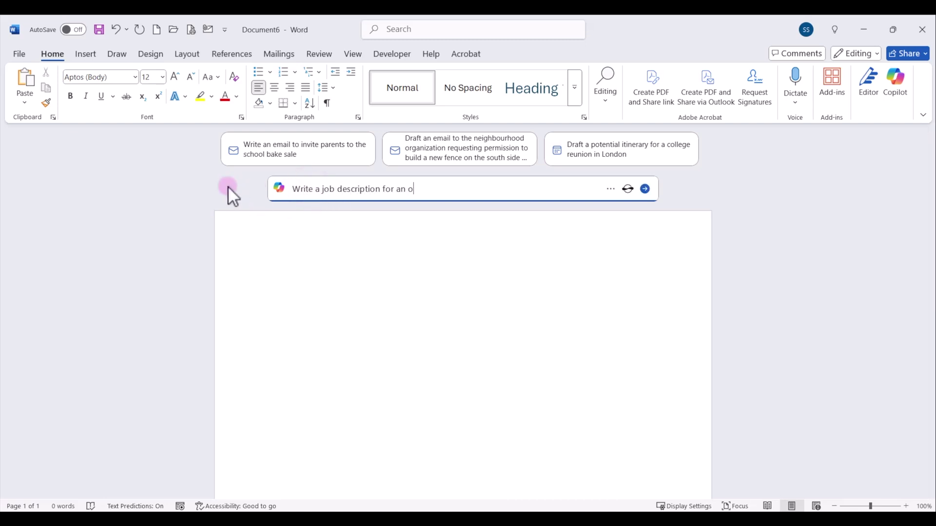
pyautogui.write('duties, certifications, and working conditions')
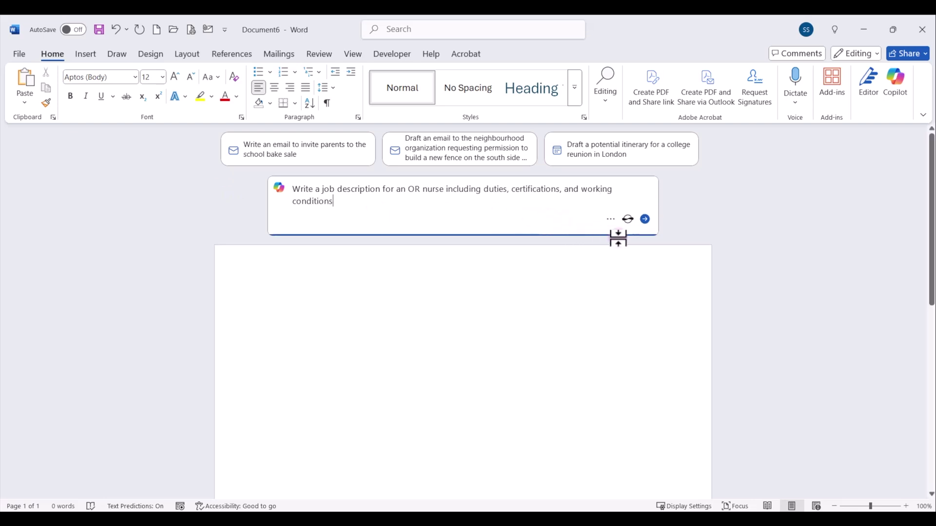
pyautogui.click(645, 220)
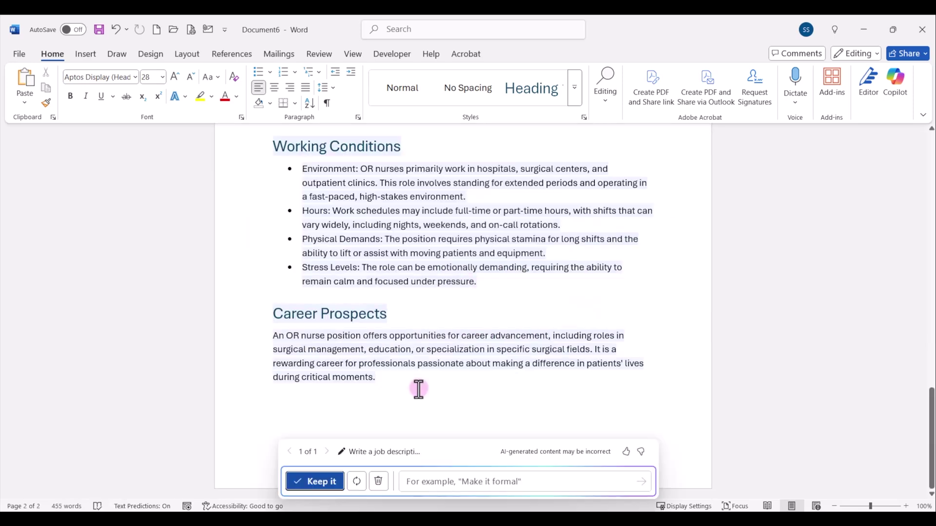
# Review the 455-word OR nurse draft and its prompt, then accept it without regenerating
pyautogui.scroll(1, 419, 330)
pyautogui.scroll(-1, 419, 330)
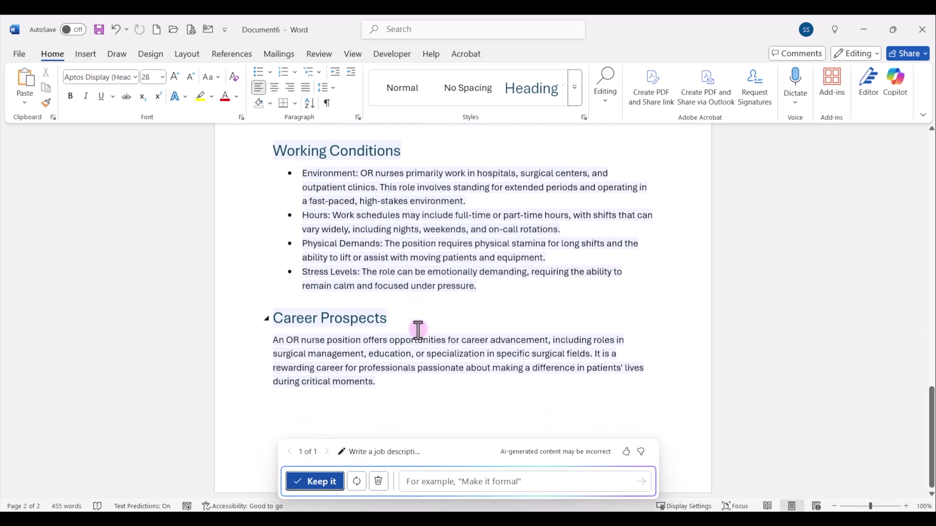
pyautogui.scroll(4, 418, 330)
pyautogui.scroll(-3, 418, 330)
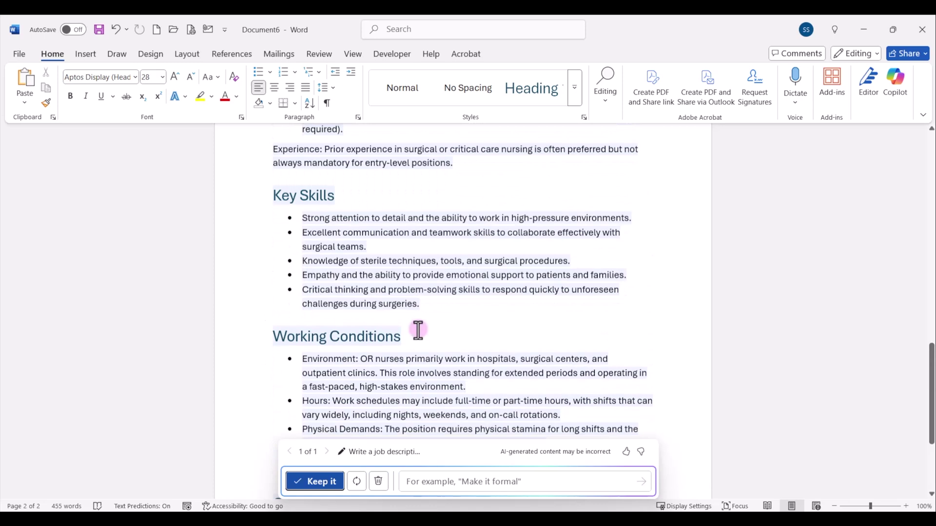
pyautogui.scroll(-1, 419, 330)
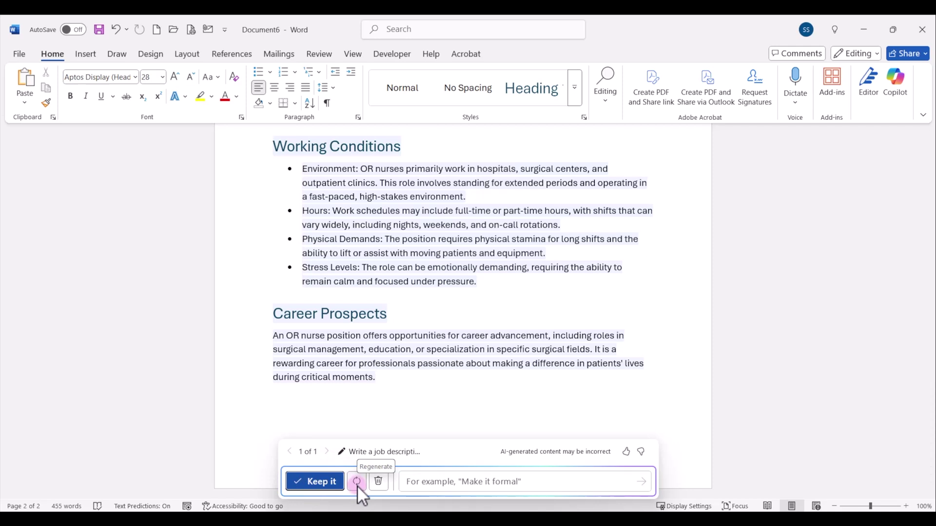
pyautogui.click(366, 453)
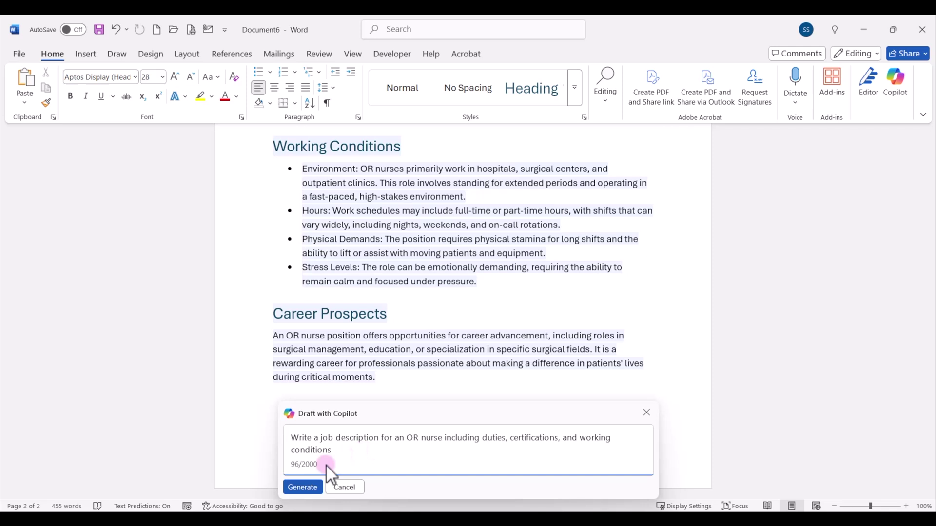
pyautogui.click(344, 487)
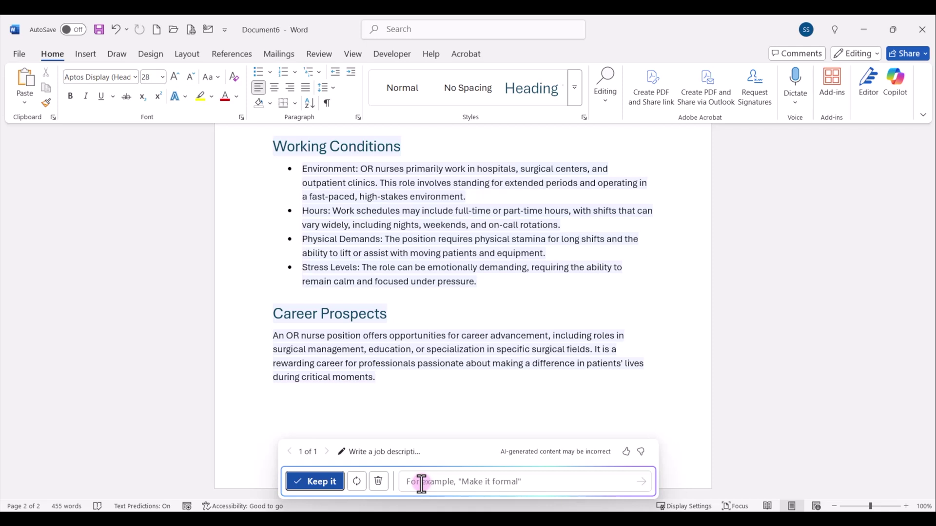
pyautogui.click(317, 482)
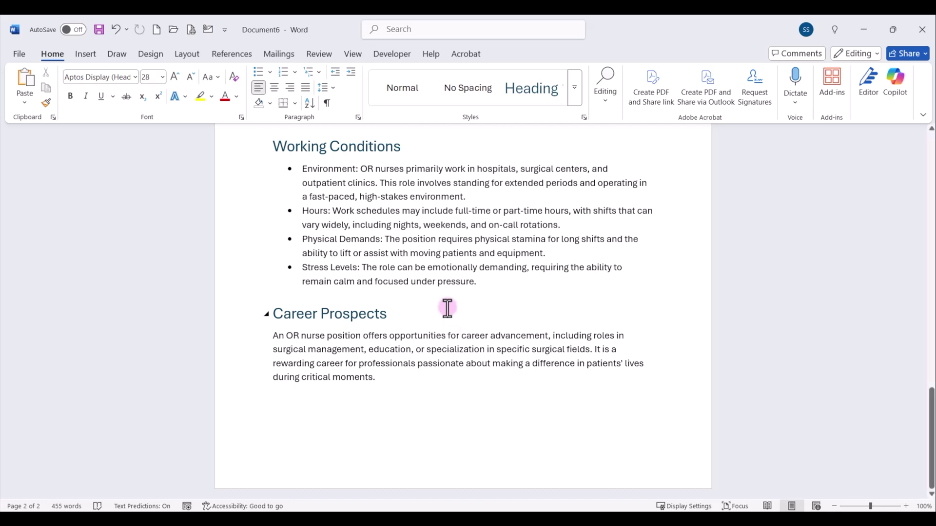
# Switch to 'Job Description - ER Nurse' and insert a blank line after the last Job Duties bullet
pyautogui.moveTo(434, 520)
pyautogui.click(388, 470)
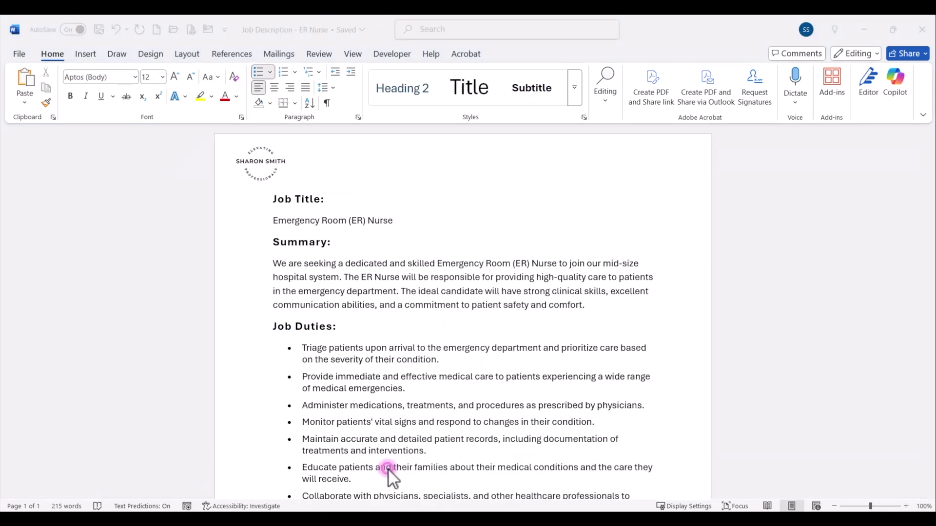
pyautogui.scroll(-5, 429, 377)
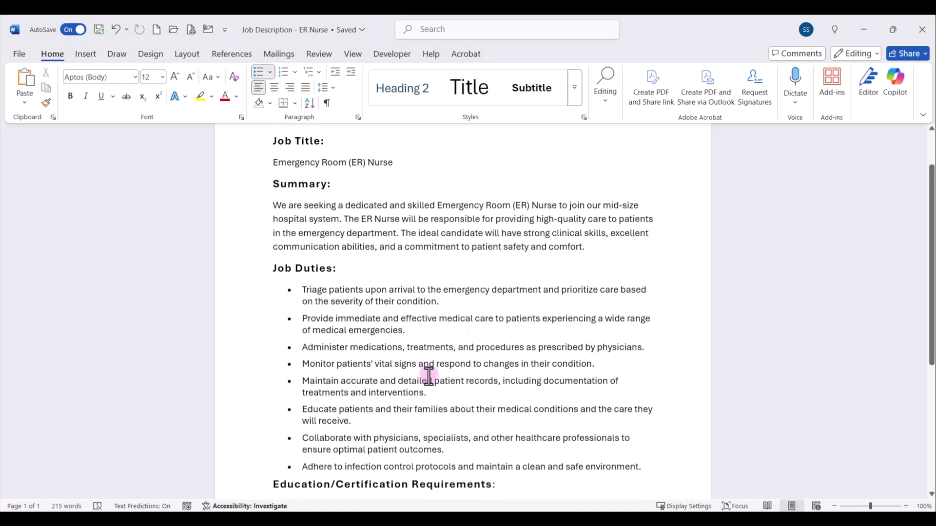
pyautogui.scroll(-2, 429, 376)
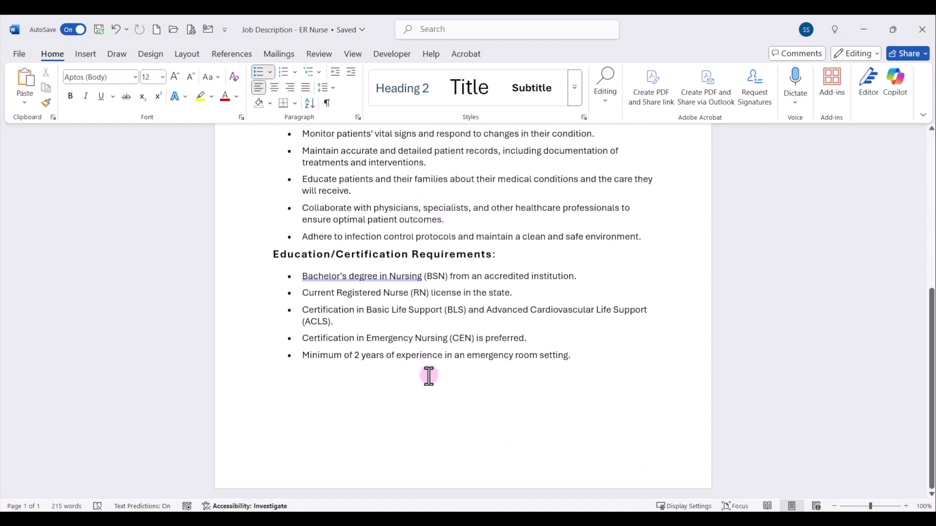
pyautogui.scroll(7, 428, 376)
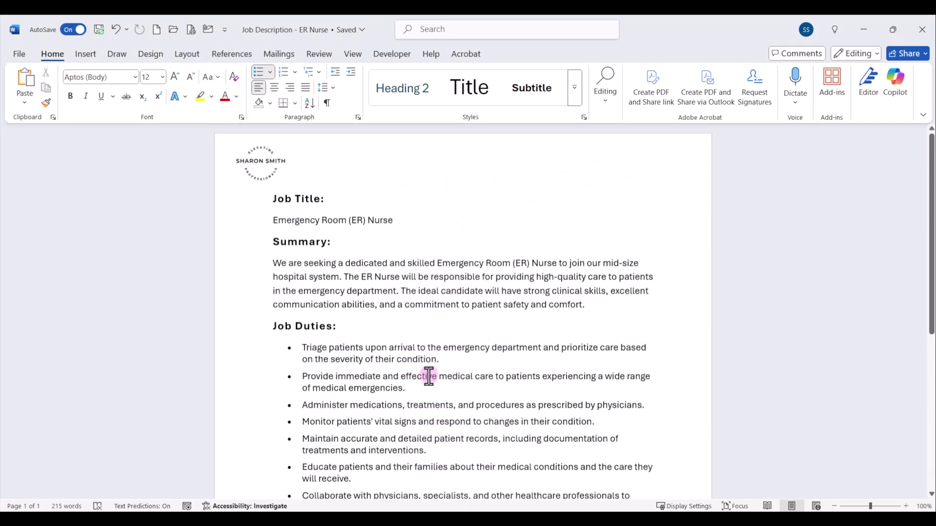
pyautogui.scroll(-4, 429, 377)
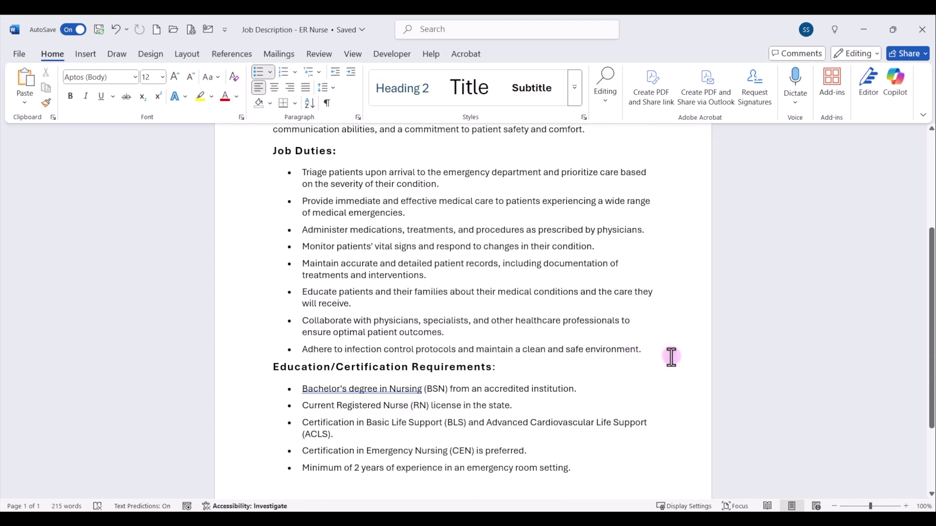
pyautogui.press('Return')
pyautogui.press('Return')
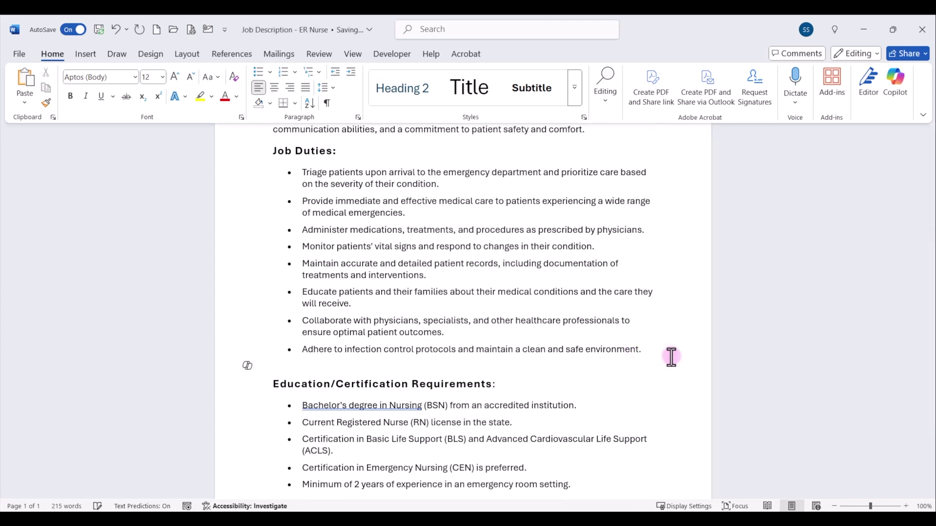
# Ask Copilot to insert a Working Conditions section for the ER nurse job description
pyautogui.click(246, 366)
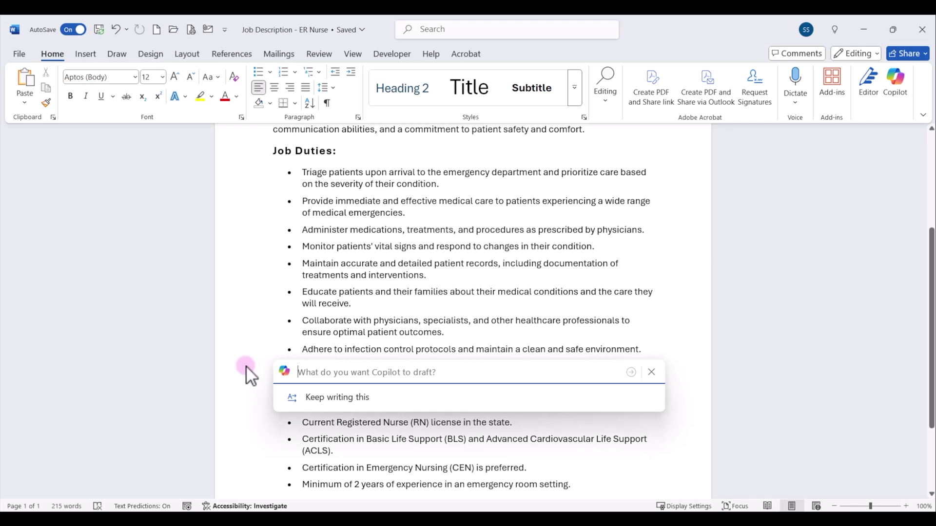
pyautogui.write('Insert a Working Conditi')
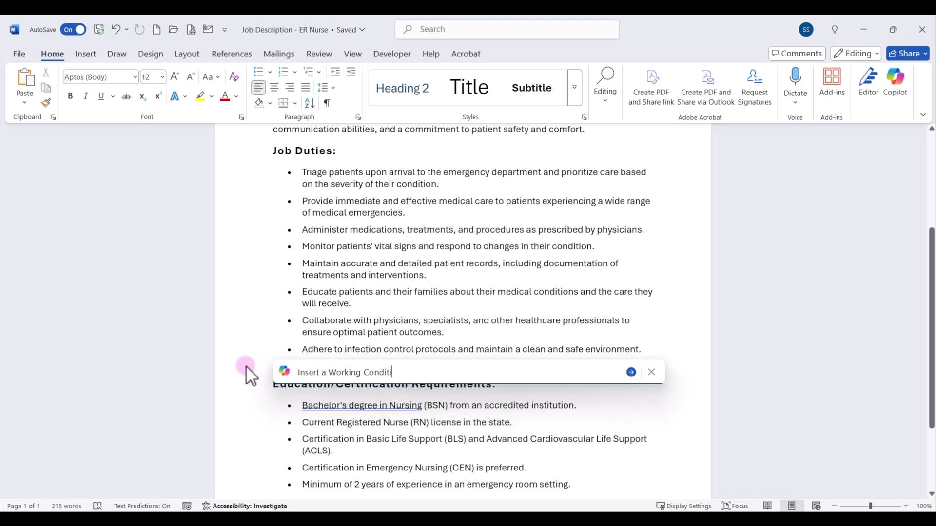
pyautogui.write('ons section for this ER nurse job description')
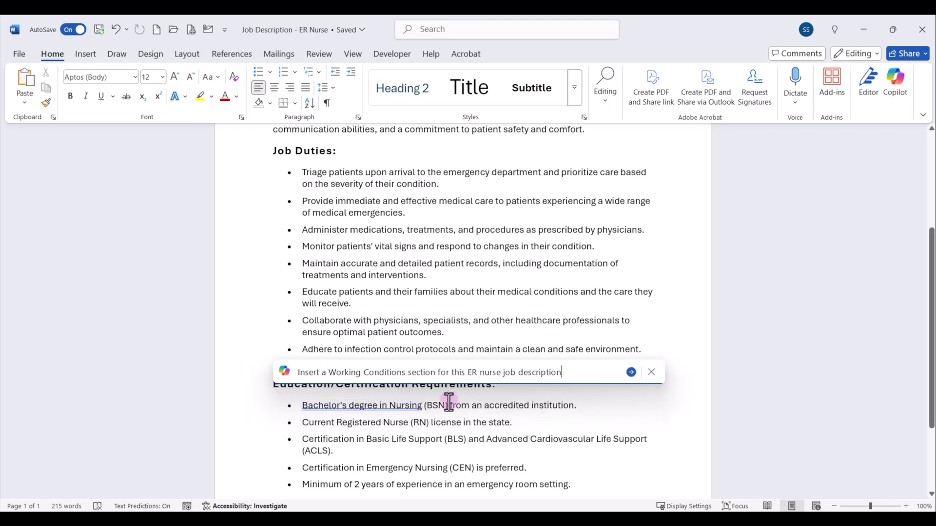
pyautogui.click(631, 373)
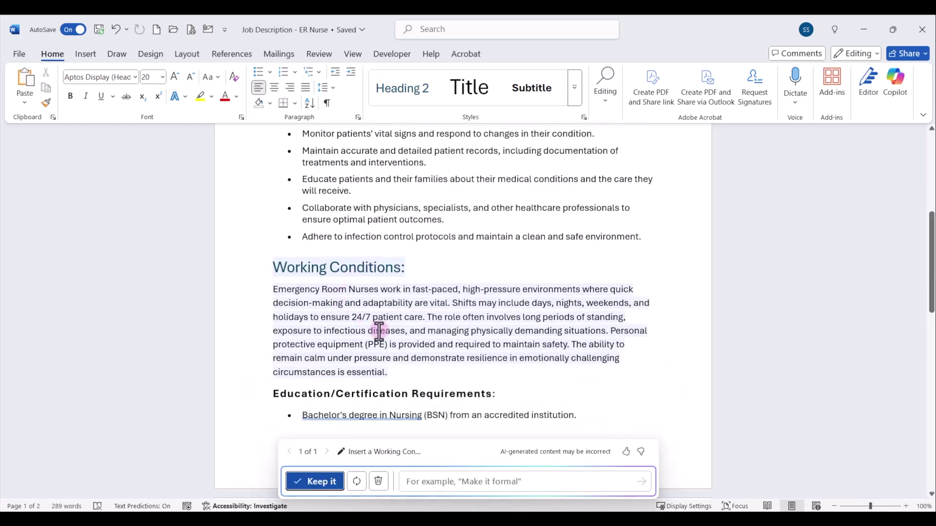
# Have Copilot rewrite Working Conditions as a bulleted list and keep the five-bullet version
pyautogui.click(414, 483)
pyautogui.write('Update the working conditions section t')
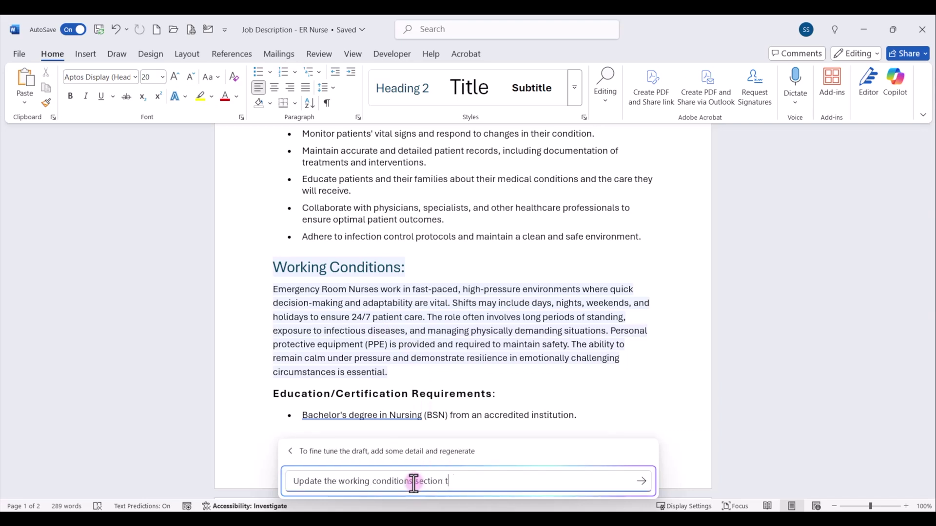
pyautogui.write('o be a bulleted list')
pyautogui.click(642, 481)
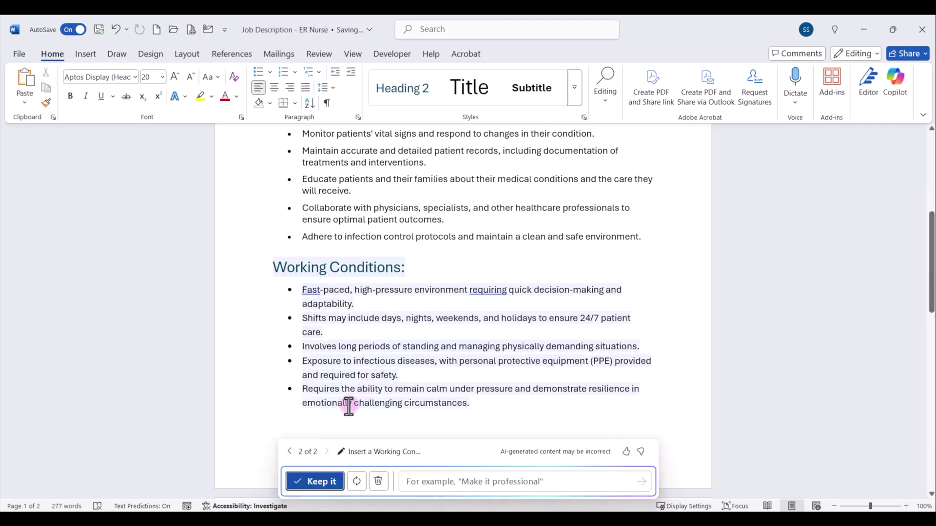
pyautogui.click(317, 483)
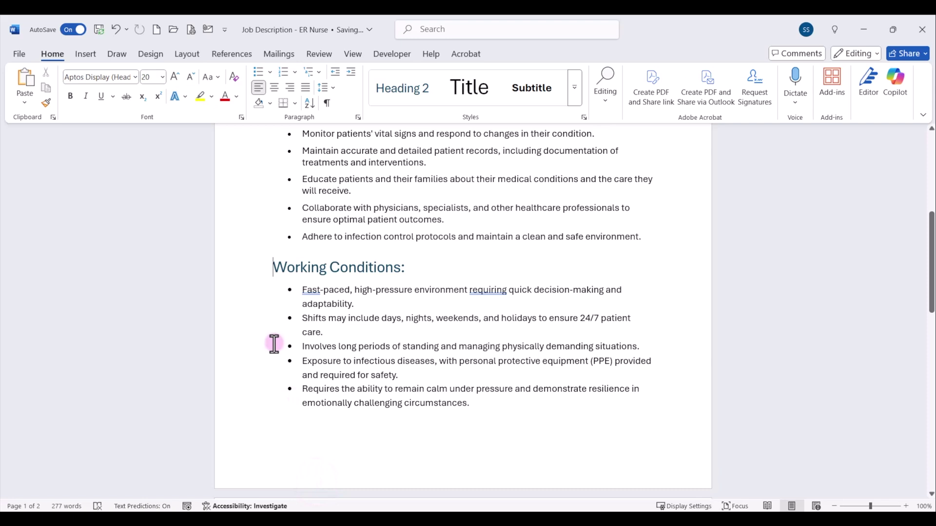
# Style the Working Conditions heading as Subtitle to match the Job Duties heading
pyautogui.scroll(2, 271, 344)
pyautogui.scroll(4, 273, 344)
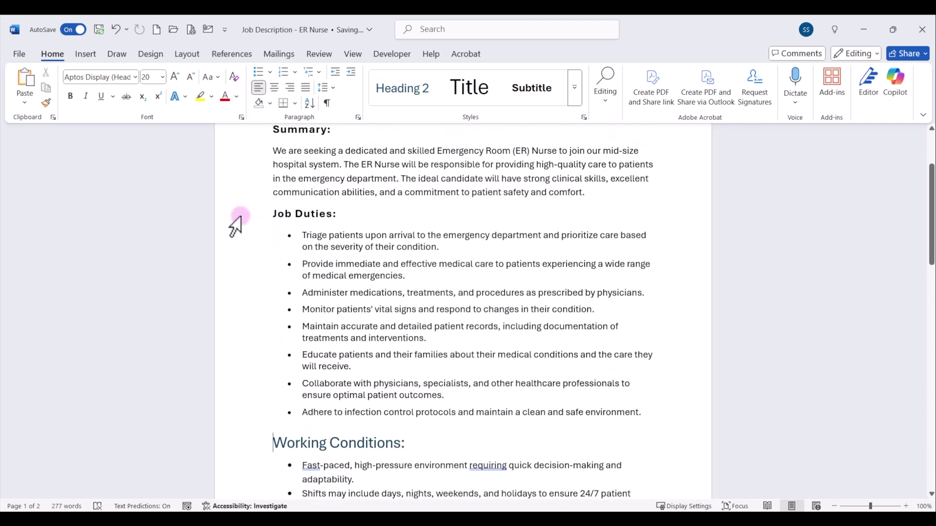
pyautogui.click(239, 216)
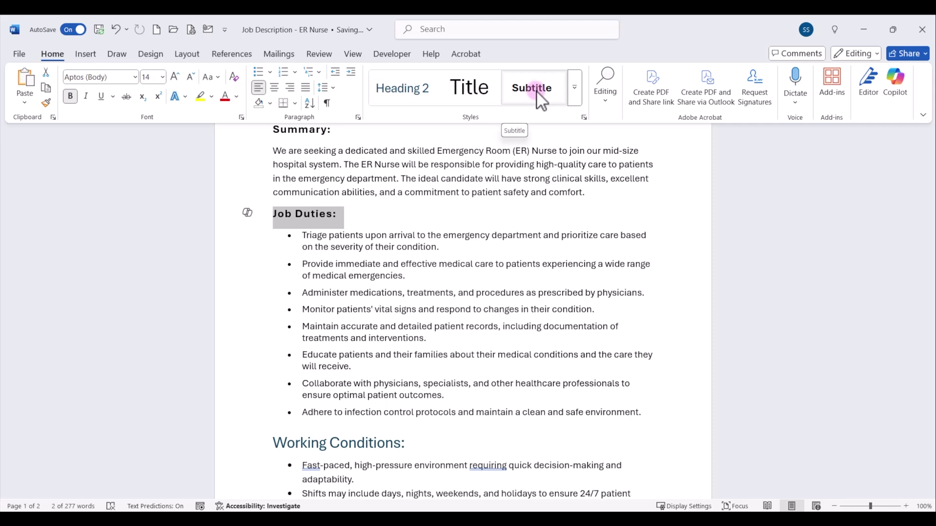
pyautogui.scroll(2, 307, 195)
pyautogui.scroll(-4, 308, 217)
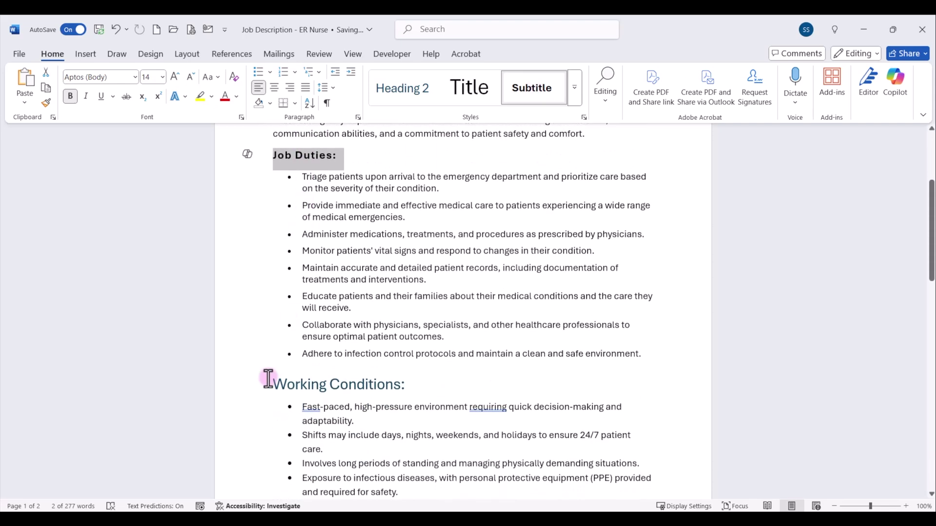
pyautogui.click(232, 389)
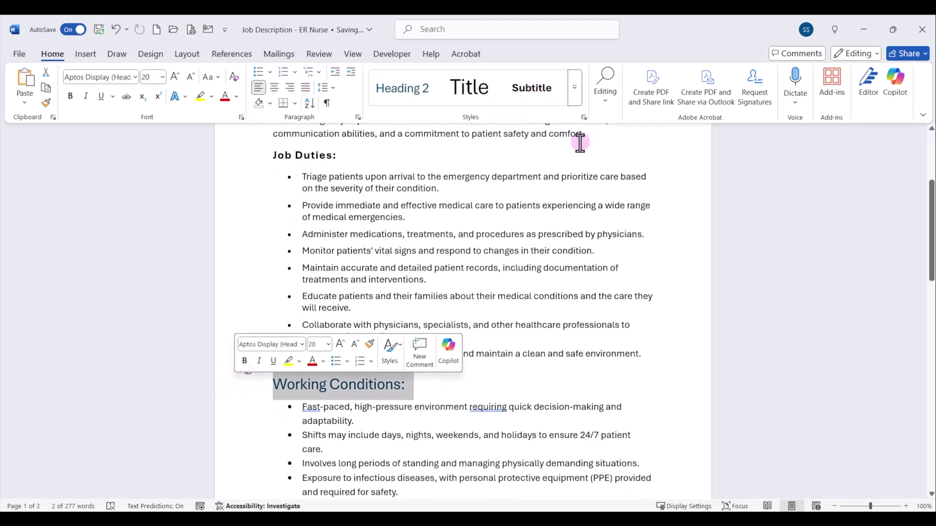
pyautogui.click(531, 88)
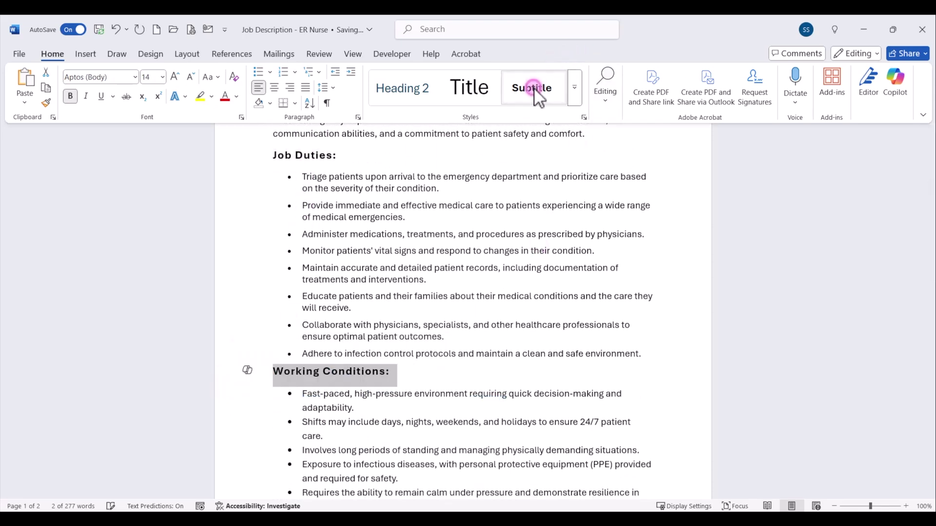
pyautogui.click(420, 314)
pyautogui.scroll(4, 419, 314)
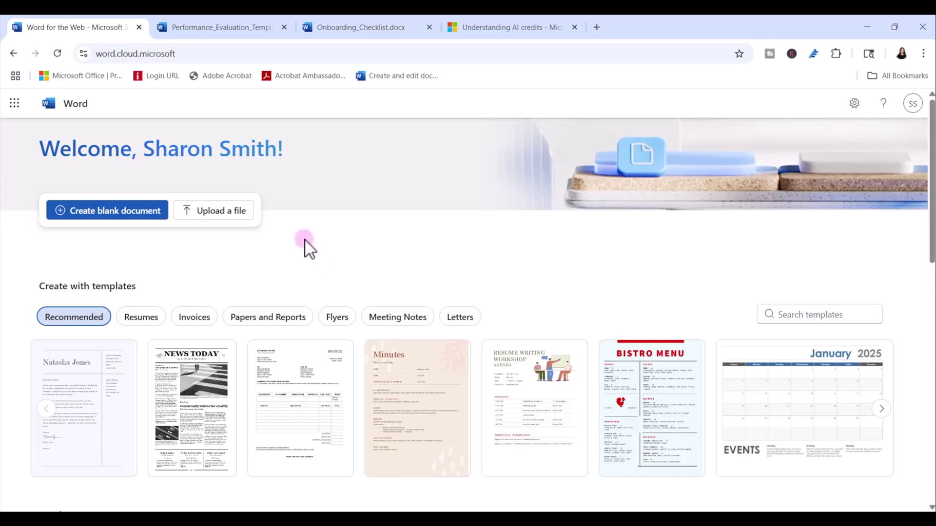
# Create a new blank Word document by entering word.new in the browser address bar
pyautogui.click(167, 55)
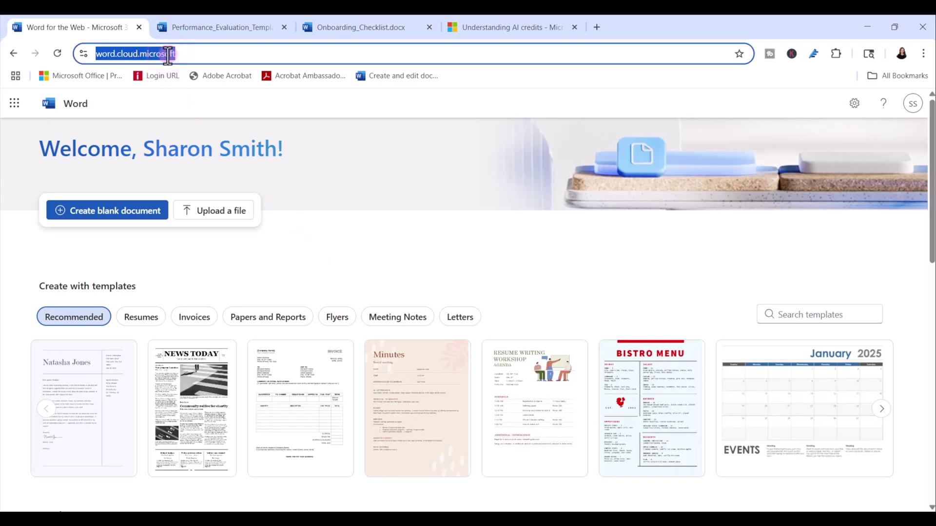
pyautogui.write('word.new')
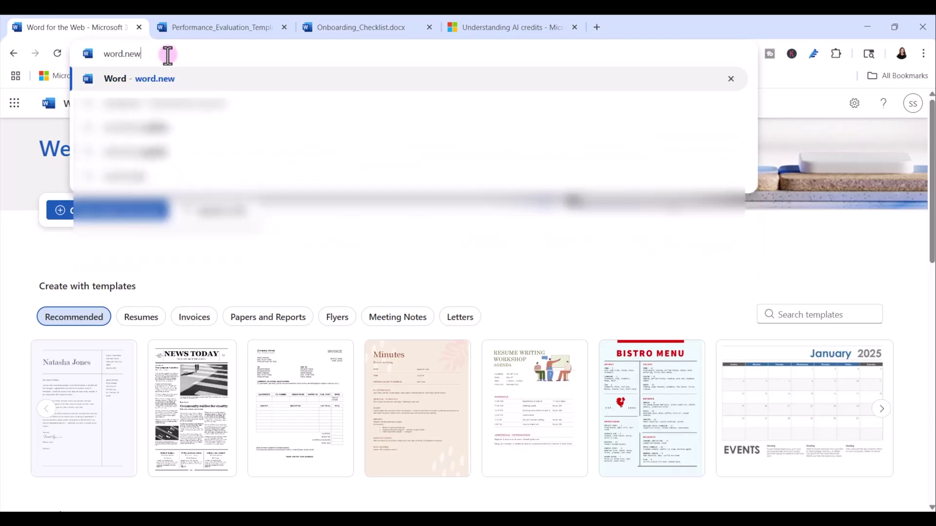
pyautogui.press('Return')
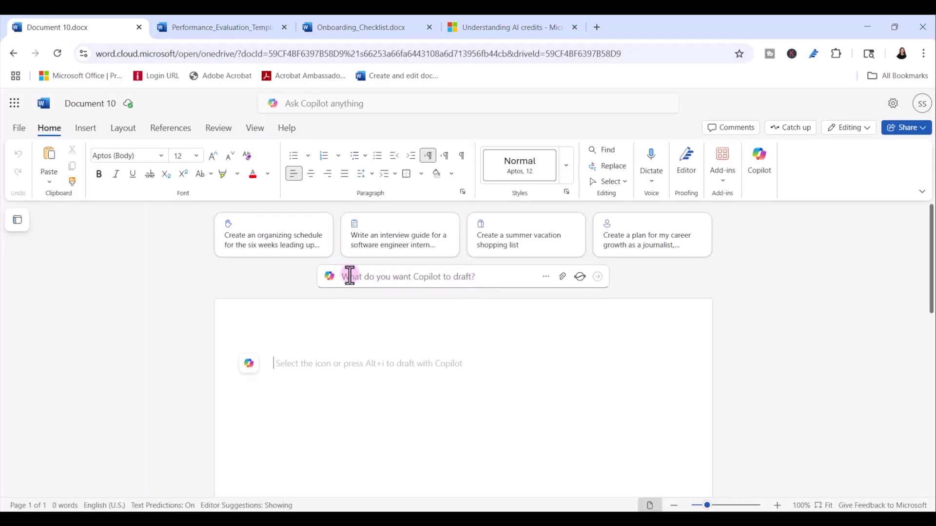
# Start a Copilot draft in Document 10, then bring up the Avoid Burnout PowerPoint presentation
pyautogui.click(350, 276)
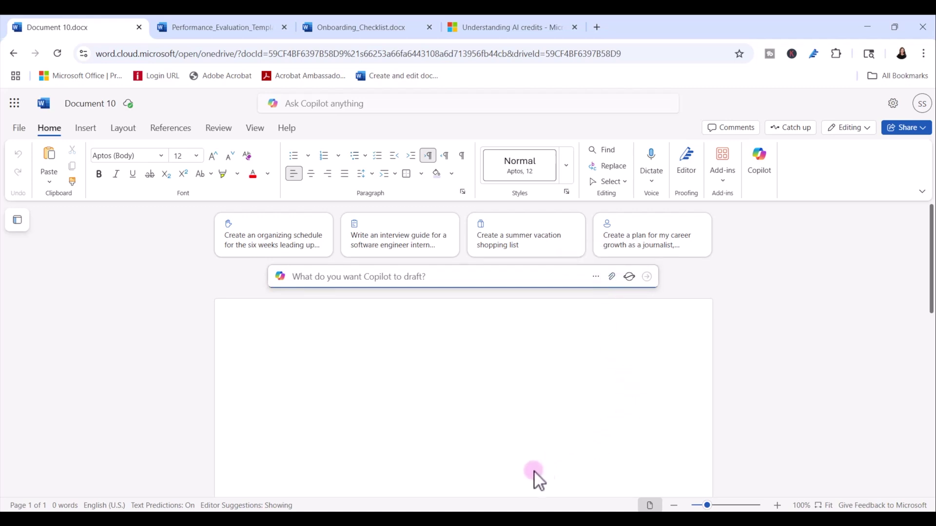
pyautogui.click(488, 509)
# Browse slides 2 through 4 of Avoid Burnout, ending on 'What is Job Burnout?'
pyautogui.click(116, 290)
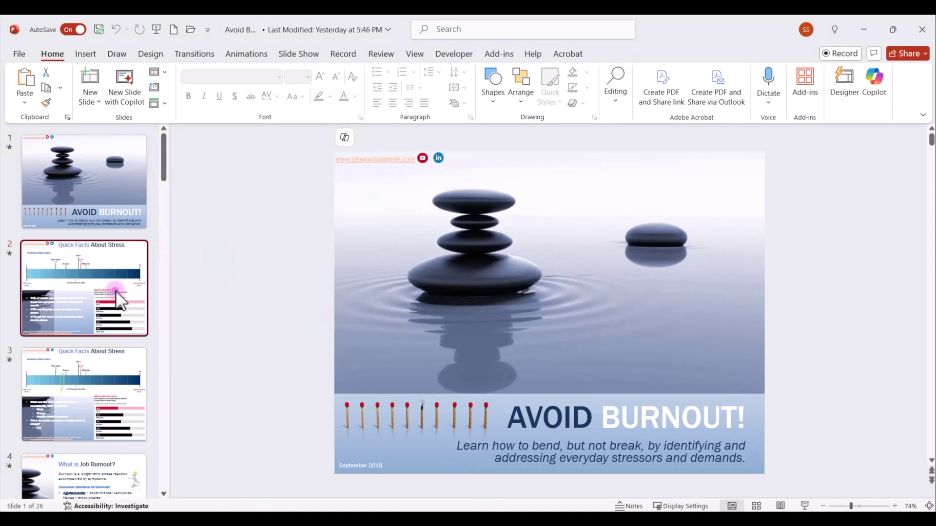
pyautogui.keyDown('shift'); pyautogui.click(109, 398); pyautogui.keyUp('shift')
pyautogui.click(109, 398)
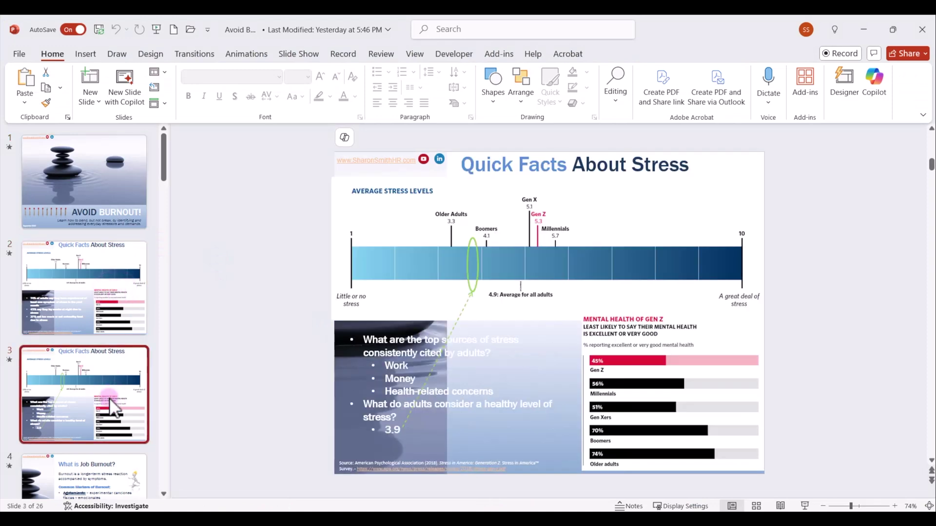
pyautogui.scroll(-3, 110, 402)
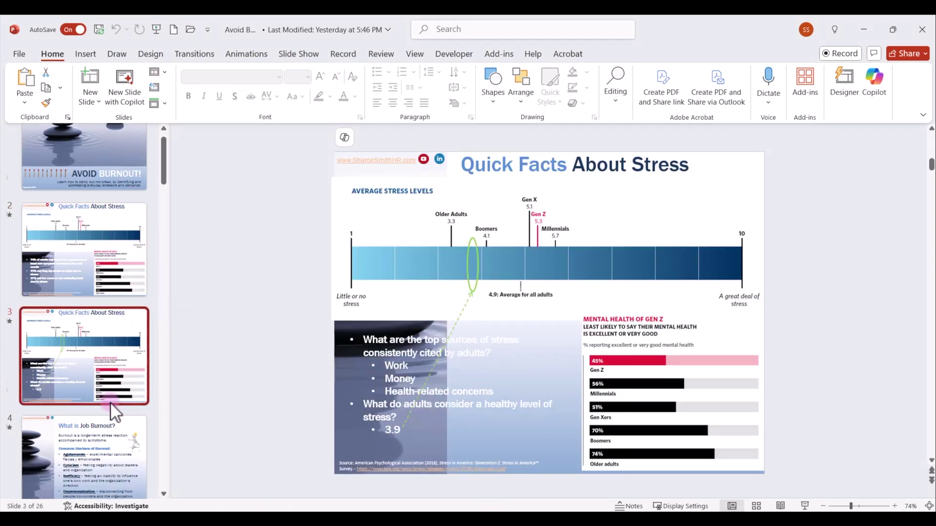
pyautogui.click(98, 335)
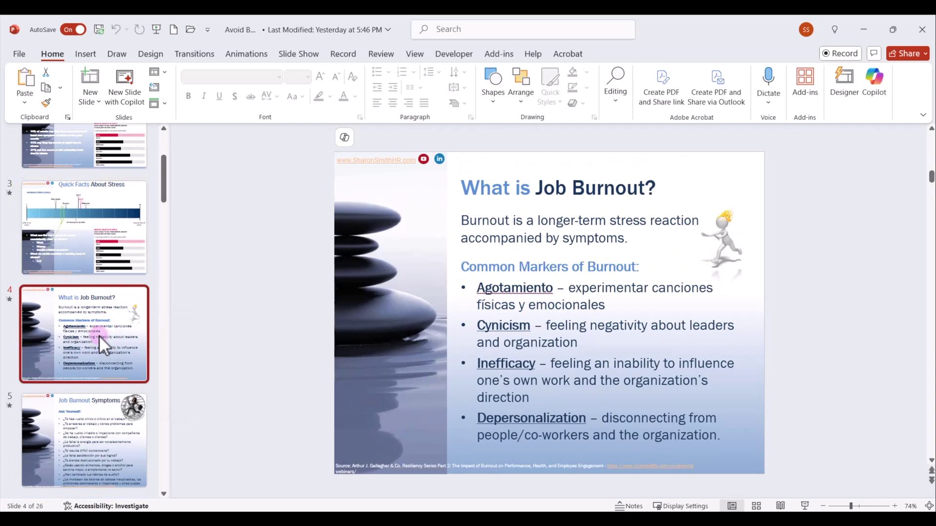
pyautogui.scroll(3, 99, 335)
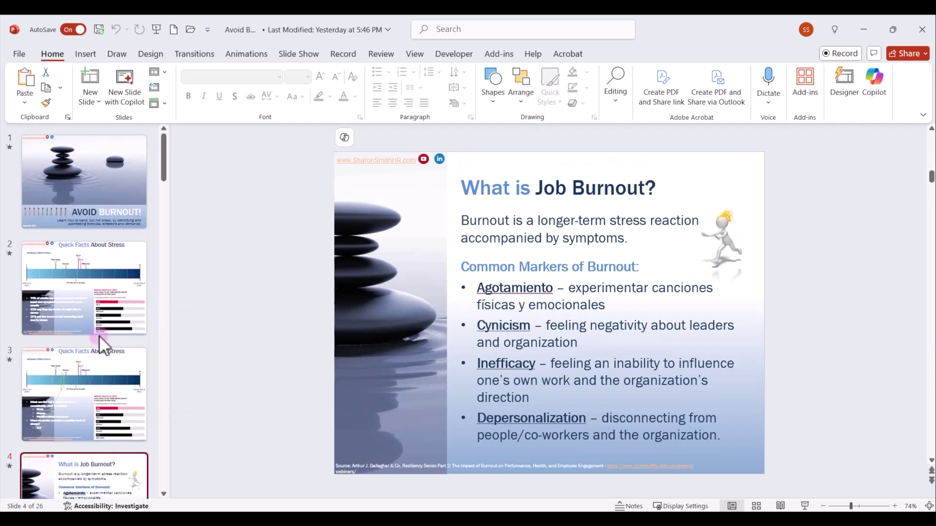
# Ask Copilot to summarize the burnout presentation, attaching Avoid Burnout.pptx as the reference file
pyautogui.click(865, 29)
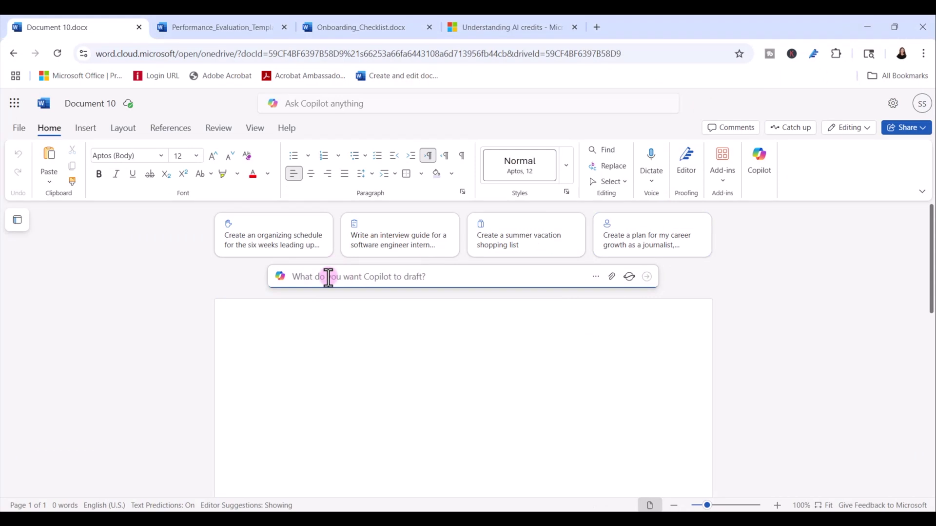
pyautogui.write('Generate a summary of this presentation on avo')
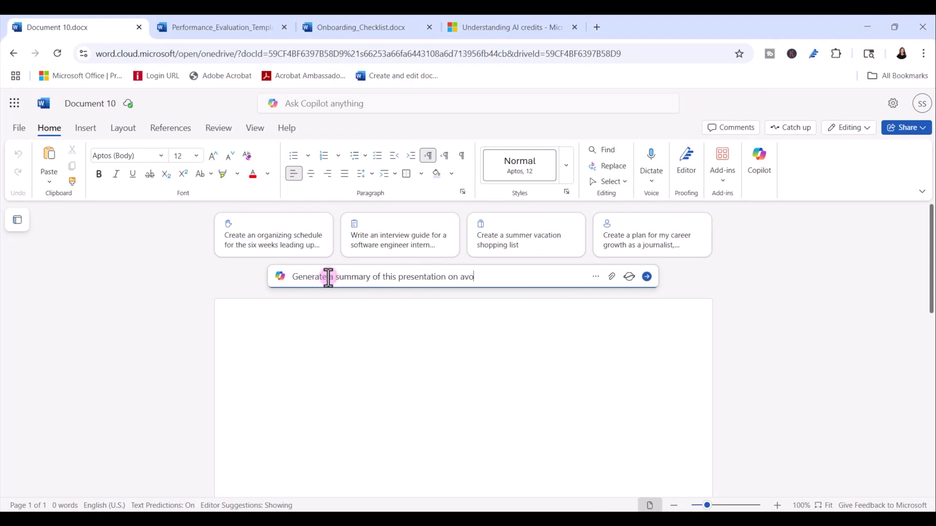
pyautogui.write('iding burnout')
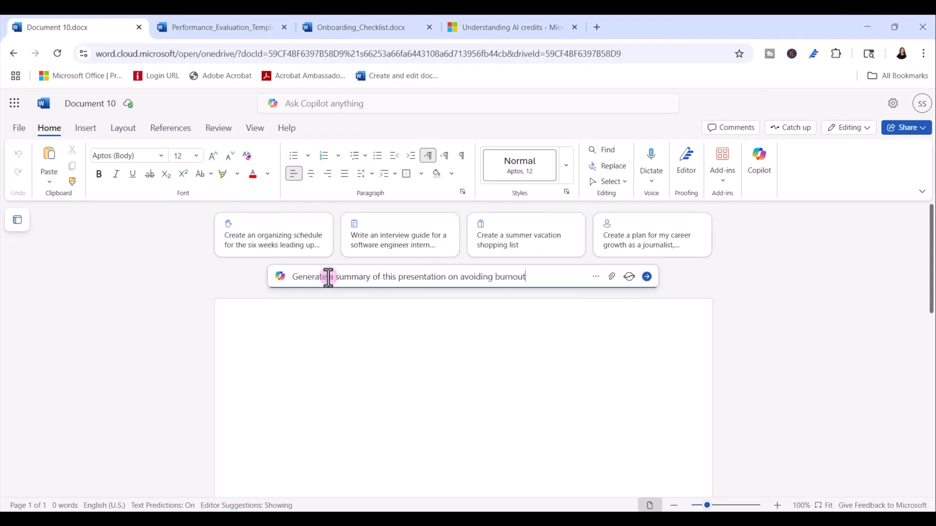
pyautogui.click(612, 276)
pyautogui.scroll(-1, 487, 292)
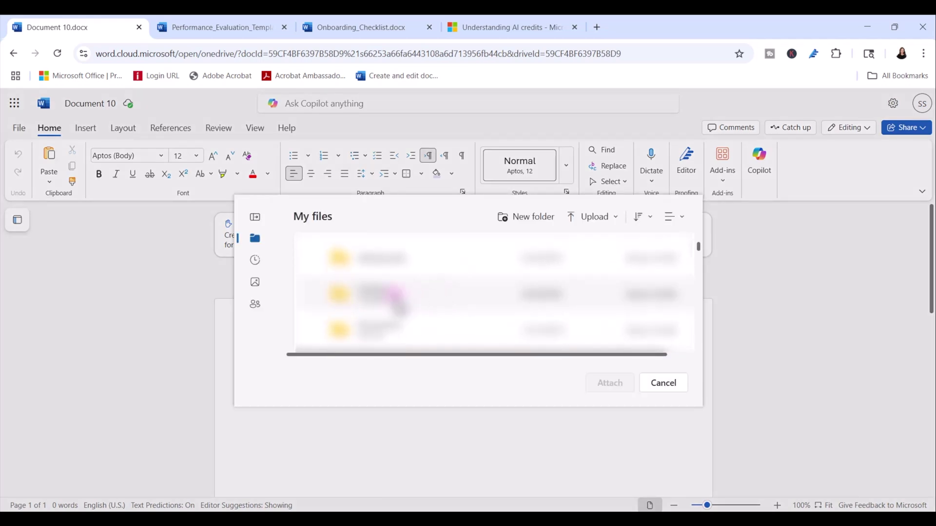
pyautogui.click(610, 383)
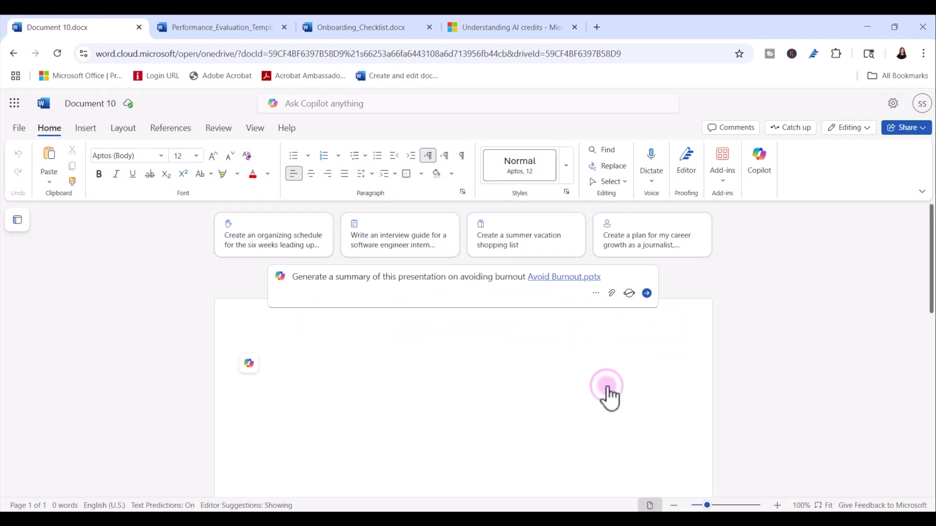
pyautogui.click(647, 293)
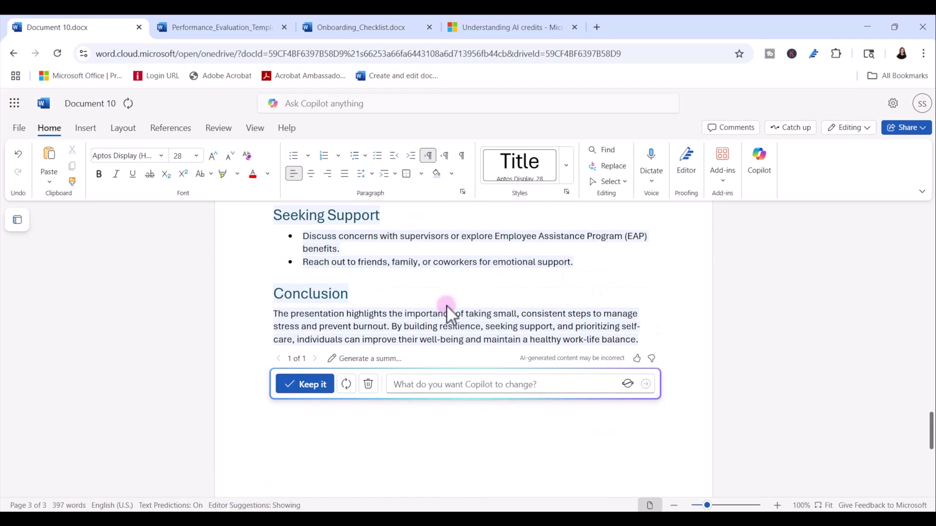
# Keep Copilot's Avoid Burnout summary with its Conclusion and scroll back to the top
pyautogui.scroll(3, 446, 306)
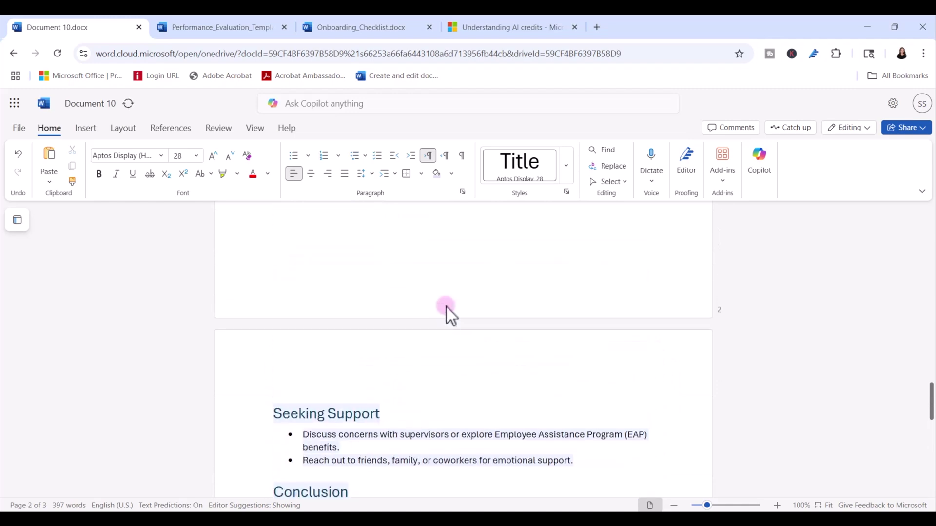
pyautogui.scroll(7, 446, 306)
pyautogui.scroll(-4, 446, 307)
pyautogui.scroll(-5, 446, 306)
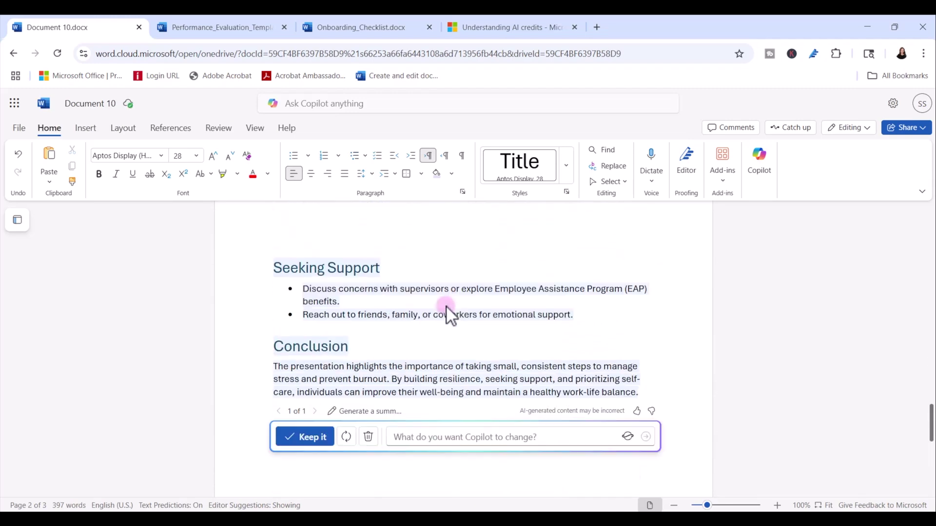
pyautogui.click(309, 263)
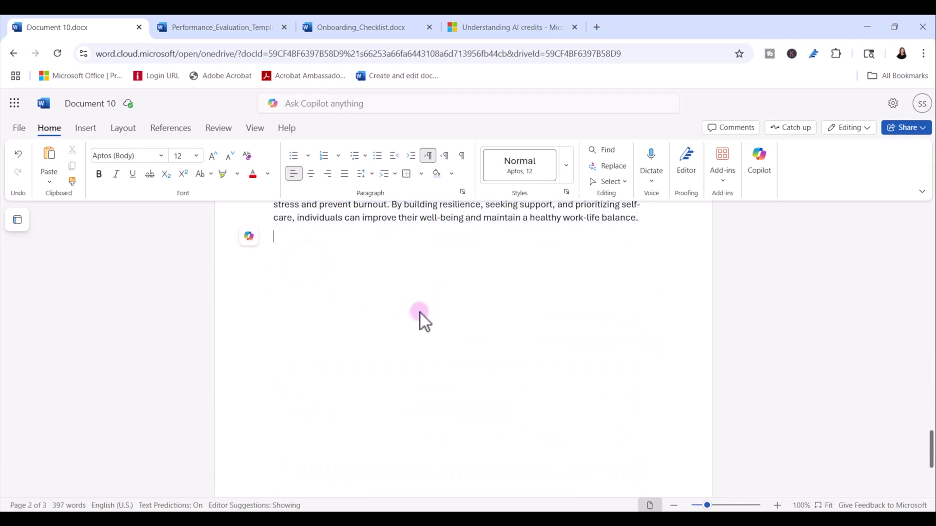
pyautogui.scroll(3, 420, 314)
pyautogui.scroll(12, 419, 315)
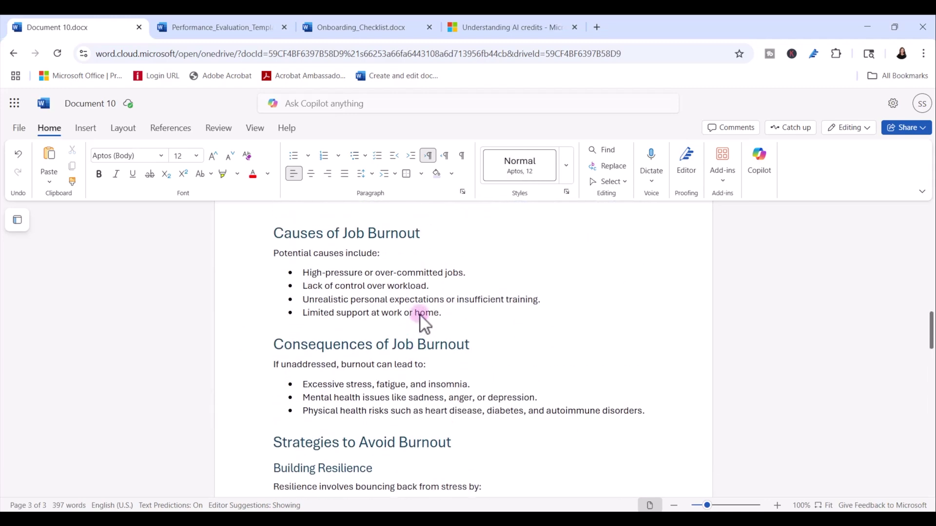
pyautogui.scroll(5, 420, 315)
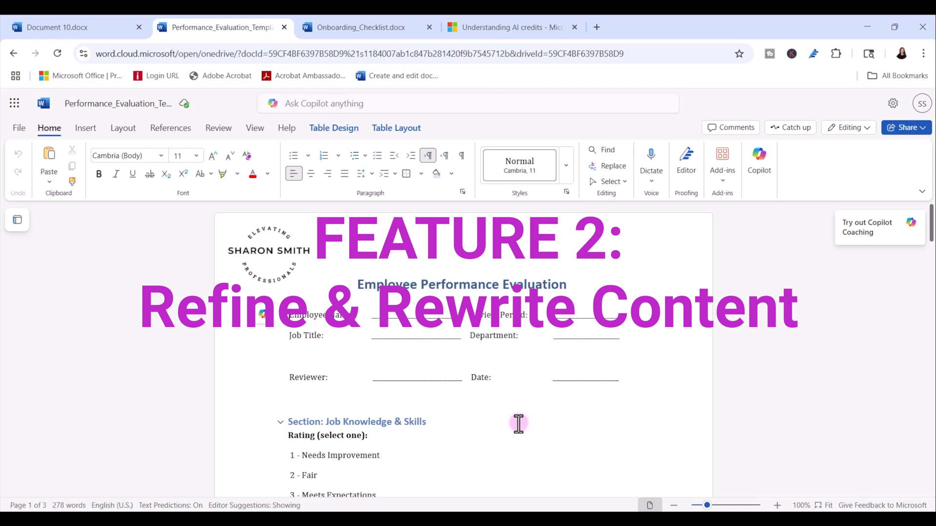
# Select the whole Teamwork & Collaboration comment in the evaluation
pyautogui.scroll(-9, 515, 415)
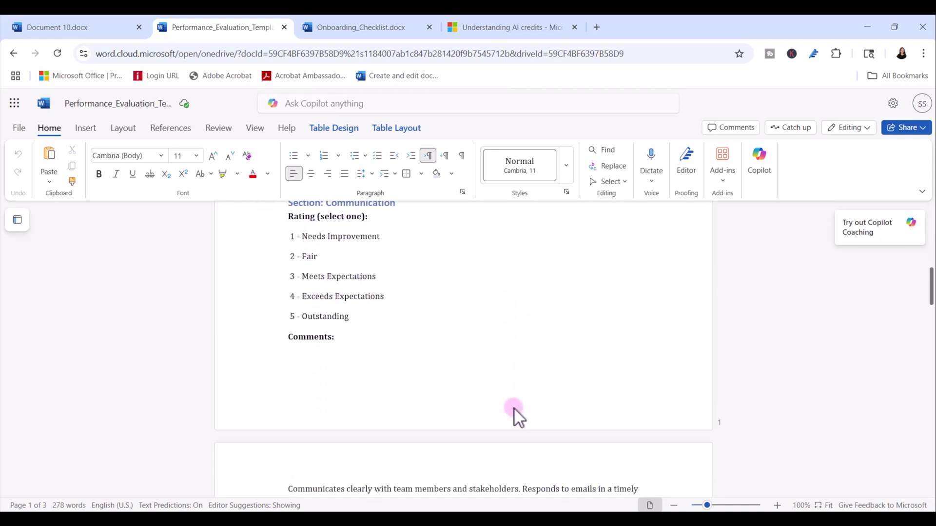
pyautogui.scroll(-8, 515, 410)
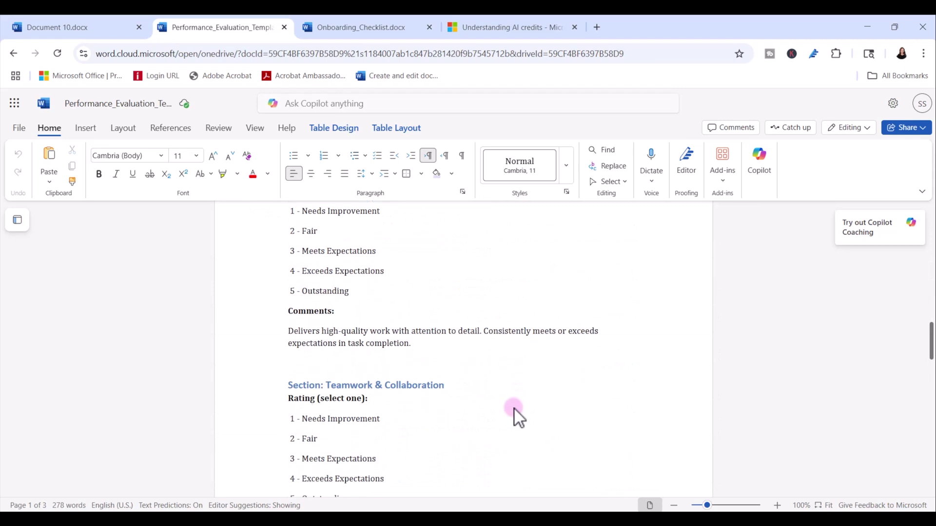
pyautogui.scroll(-3, 515, 410)
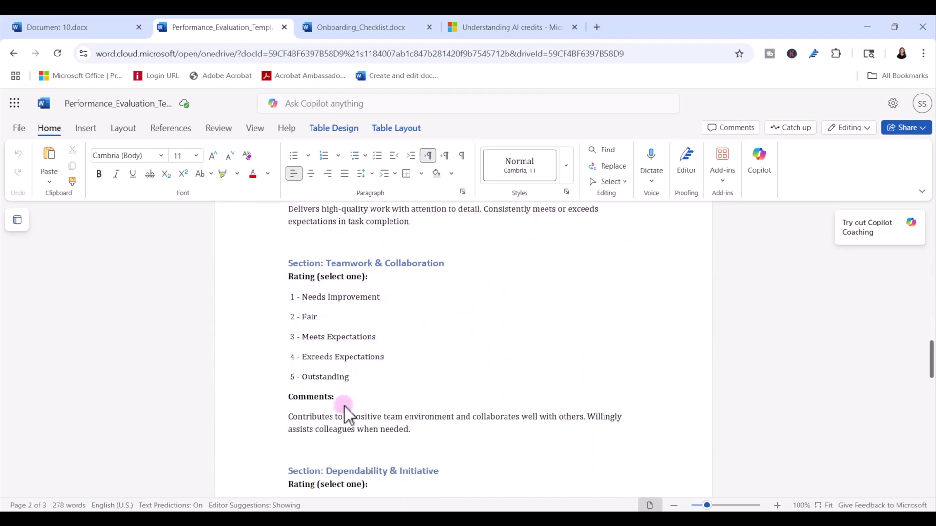
pyautogui.click(290, 418)
pyautogui.moveTo(290, 418); pyautogui.dragTo(412, 429)
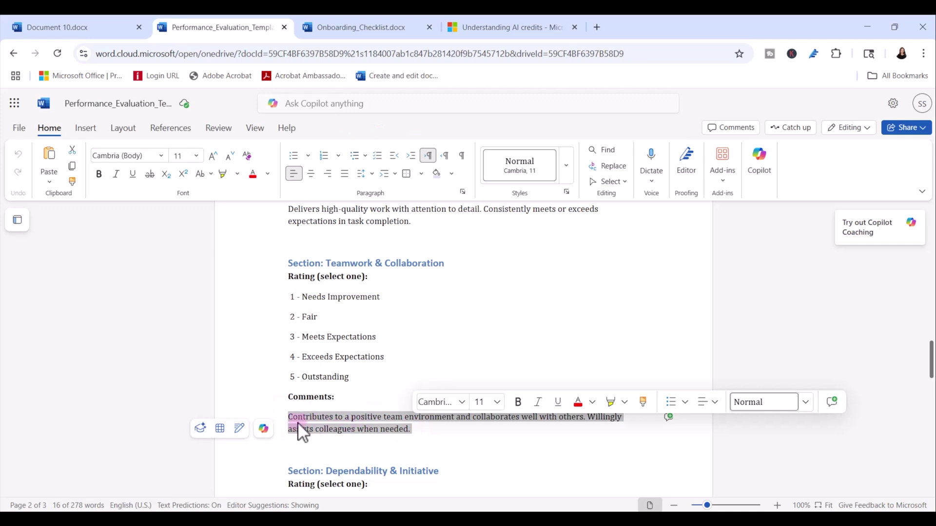
# Auto-rewrite the comment with Copilot and replace it with draft 3 of 3
pyautogui.click(263, 429)
pyautogui.scroll(-3, 378, 412)
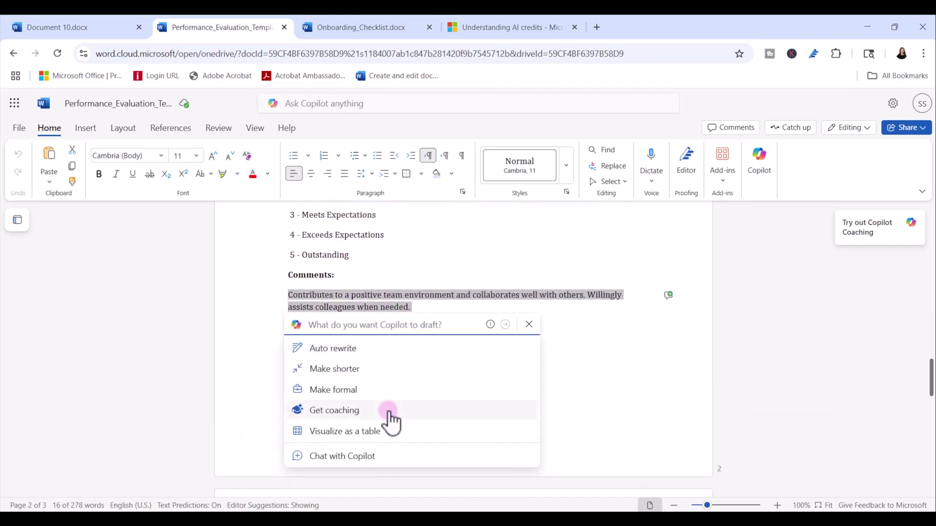
pyautogui.click(343, 350)
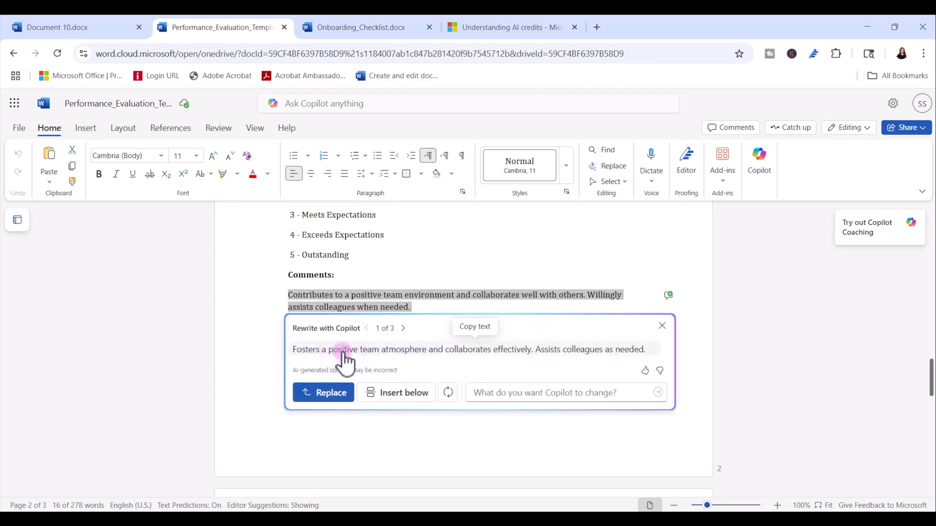
pyautogui.click(404, 328)
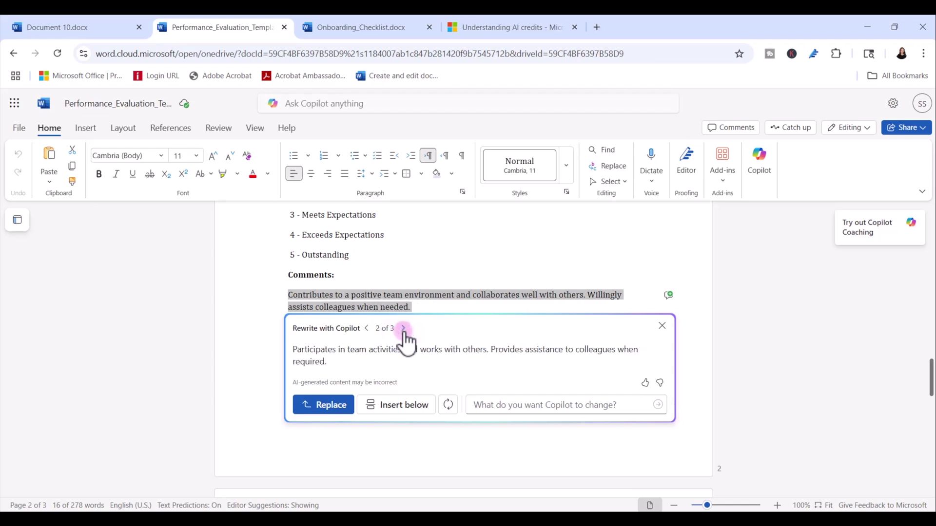
pyautogui.click(404, 328)
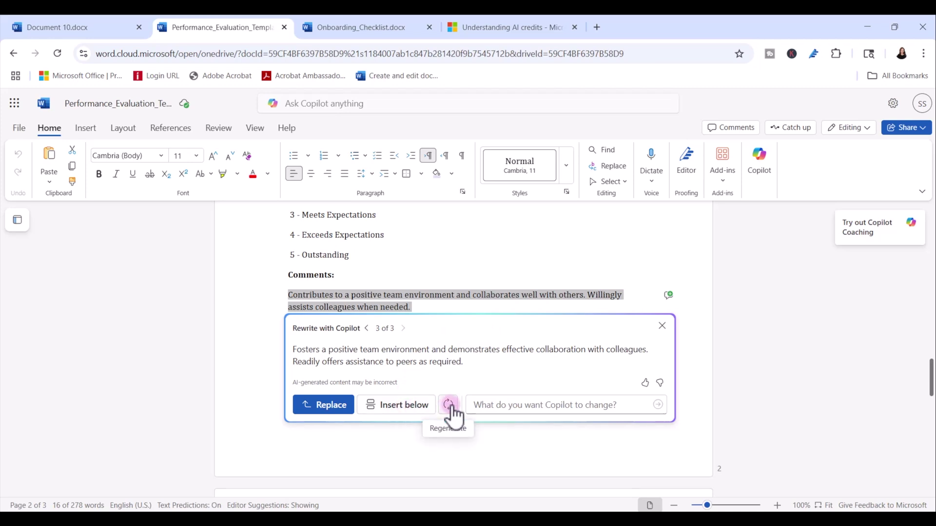
pyautogui.click(331, 406)
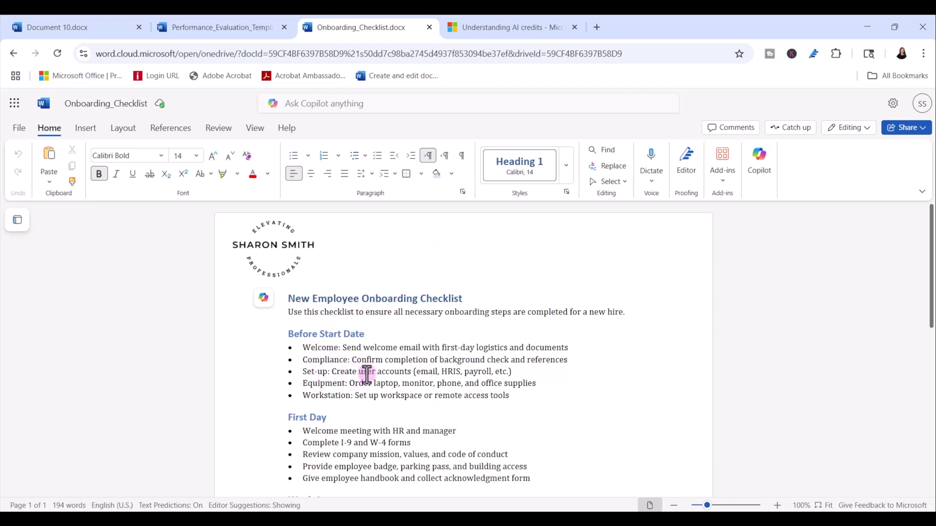
# Have Copilot visualize the five Before Start Date checklist items as a Task/Description table
pyautogui.moveTo(301, 348); pyautogui.dragTo(511, 396)
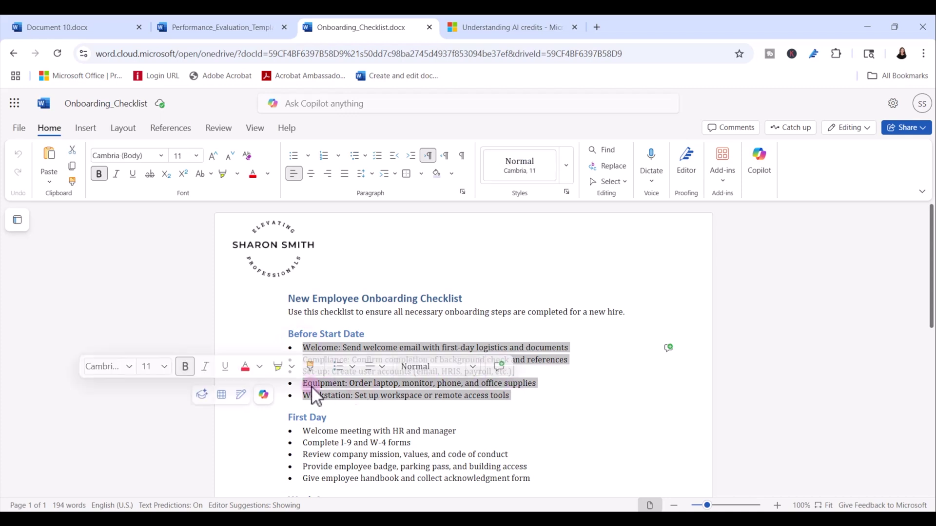
pyautogui.click(264, 397)
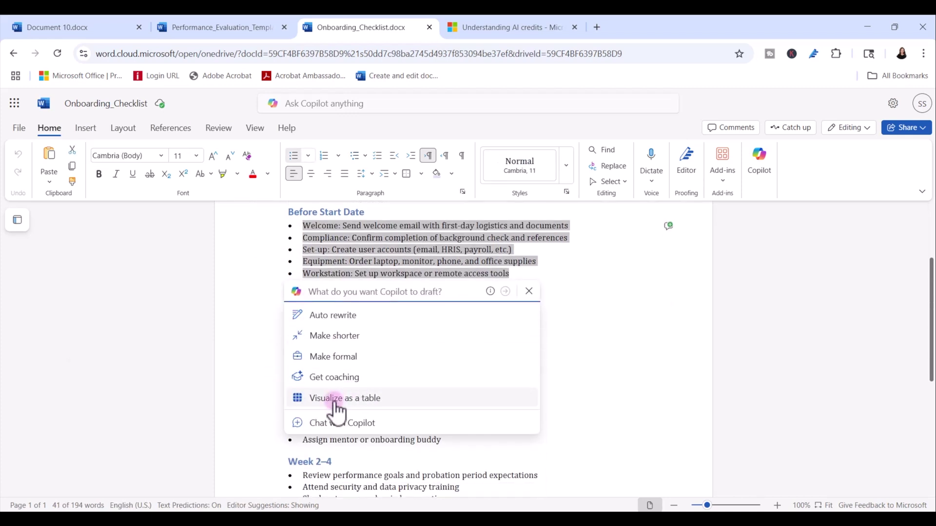
pyautogui.click(335, 404)
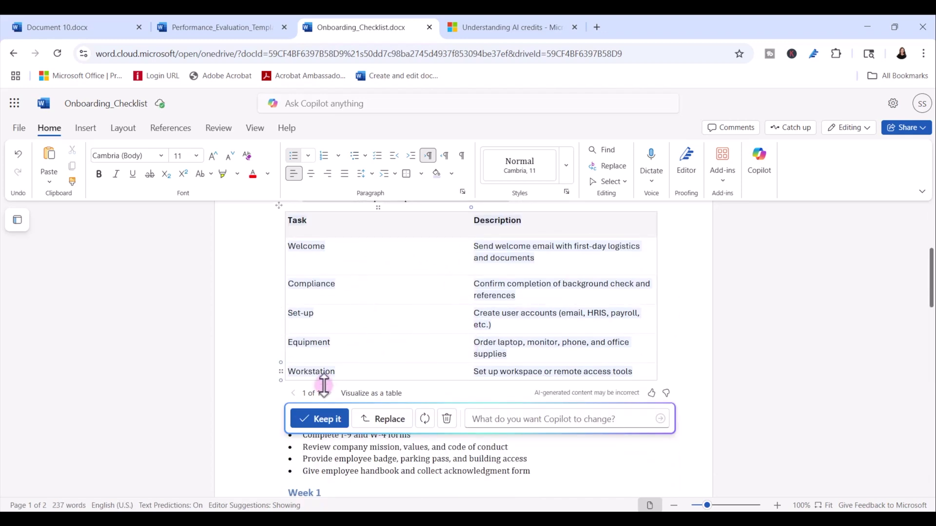
# Keep the Task/Description table, delete the duplicate bullets, then open the 'Understanding AI credits' article
pyautogui.click(320, 420)
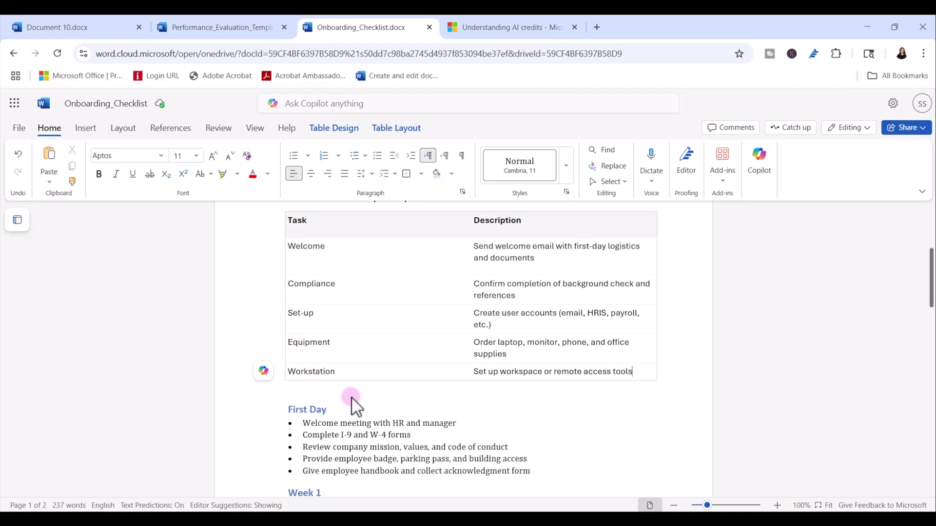
pyautogui.scroll(4, 360, 389)
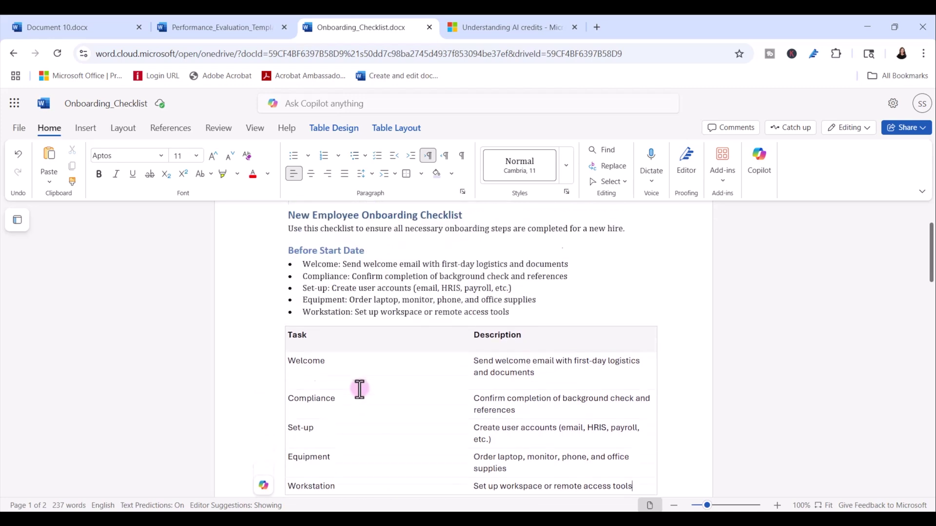
pyautogui.moveTo(510, 381); pyautogui.dragTo(303, 335)
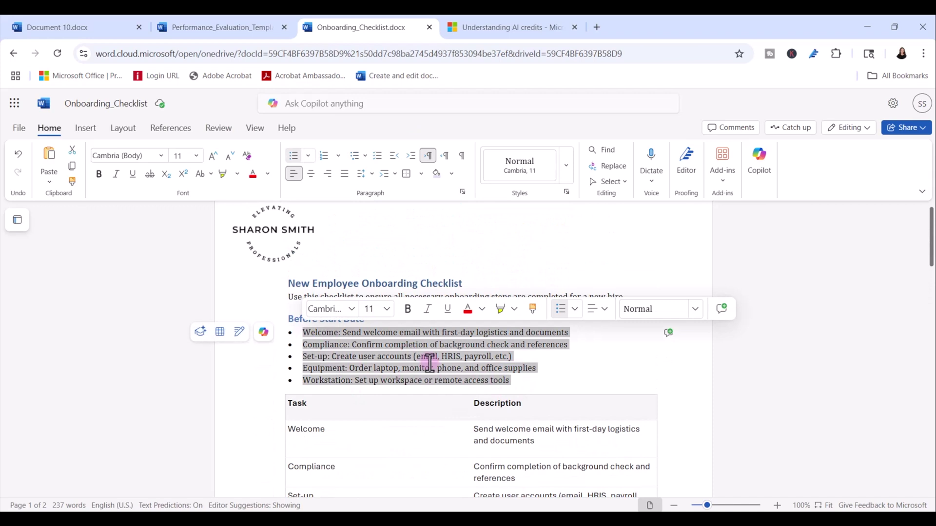
pyautogui.press('Delete')
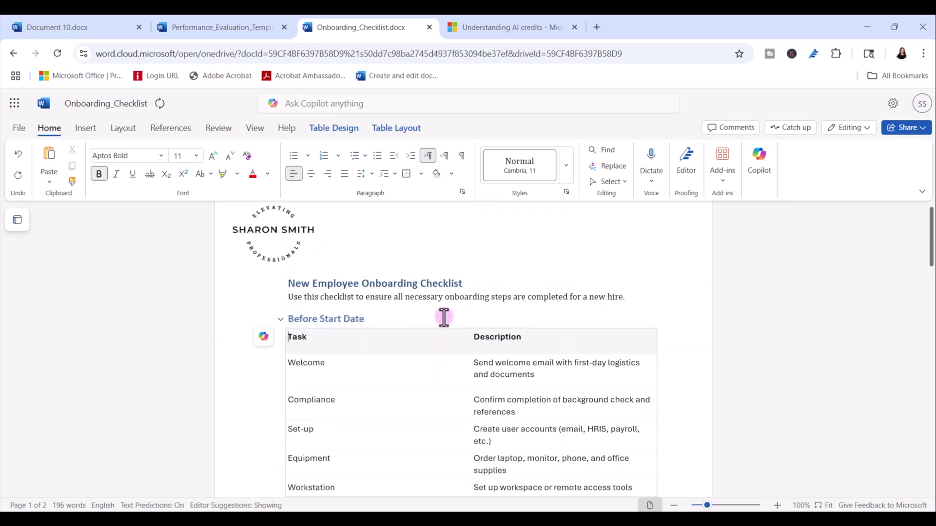
pyautogui.click(492, 260)
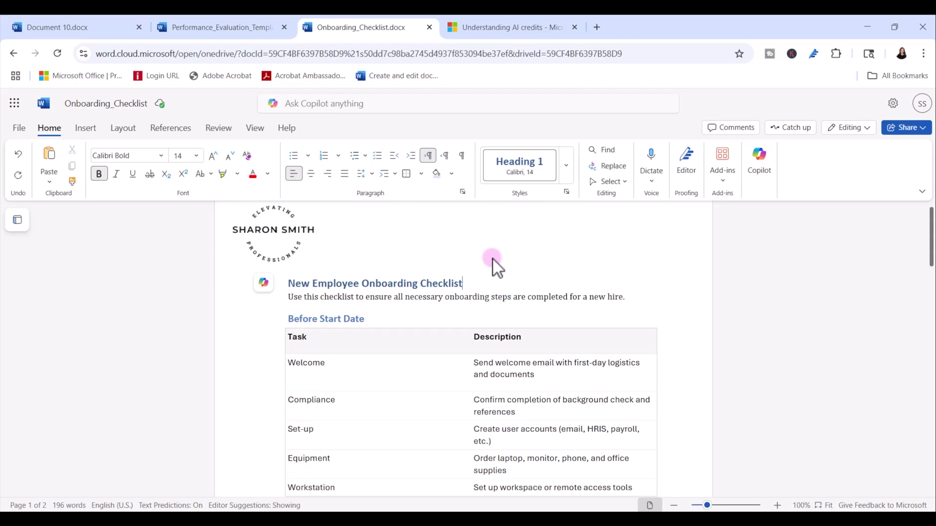
pyautogui.click(504, 29)
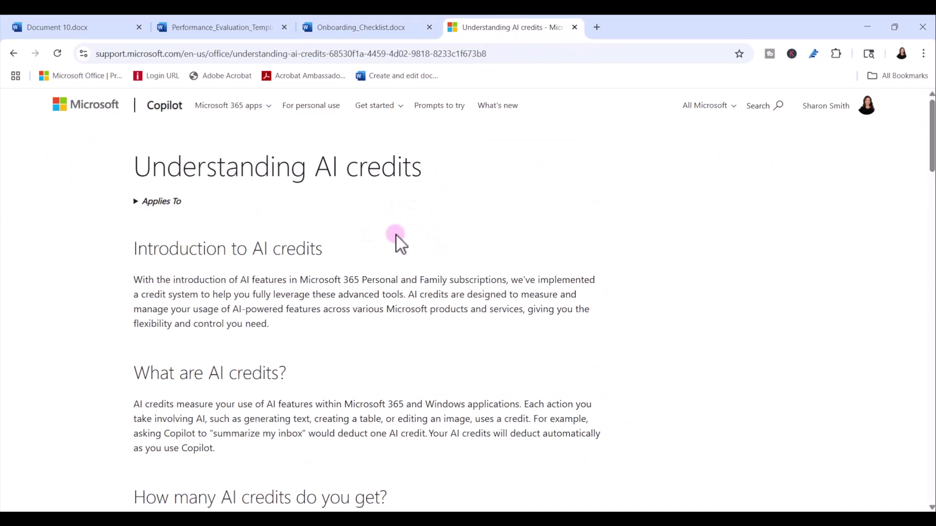
pyautogui.scroll(-5, 403, 257)
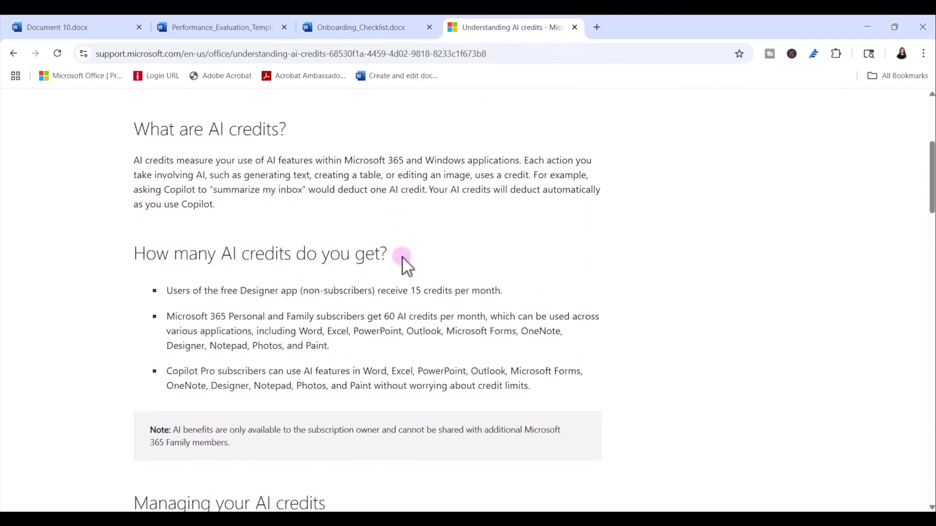